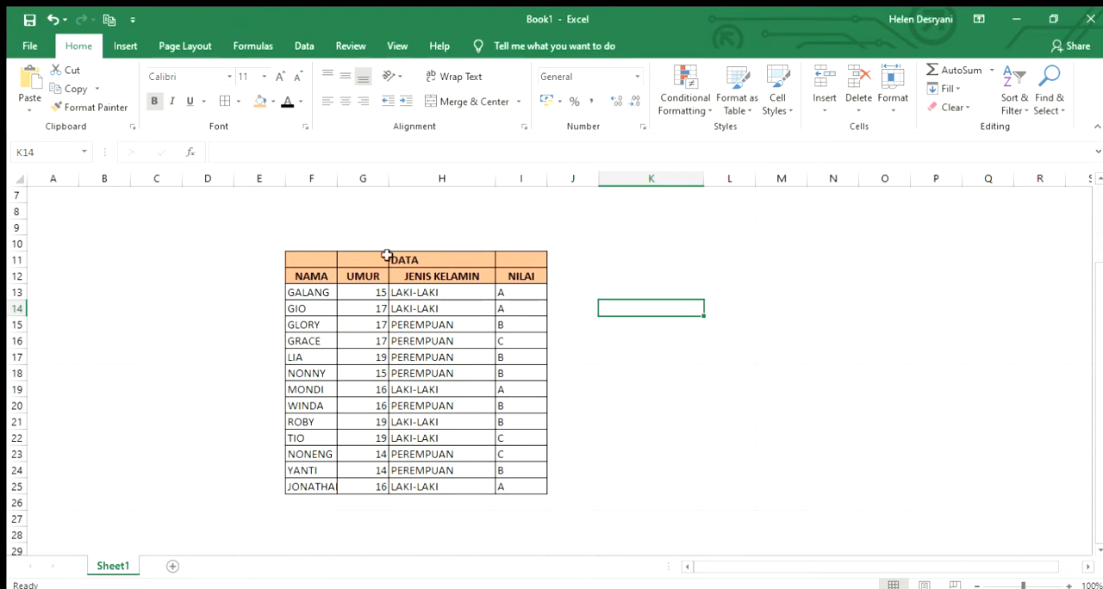
Narrow column K and enter the bold label COUNT in cell K15
left_click(584, 274)
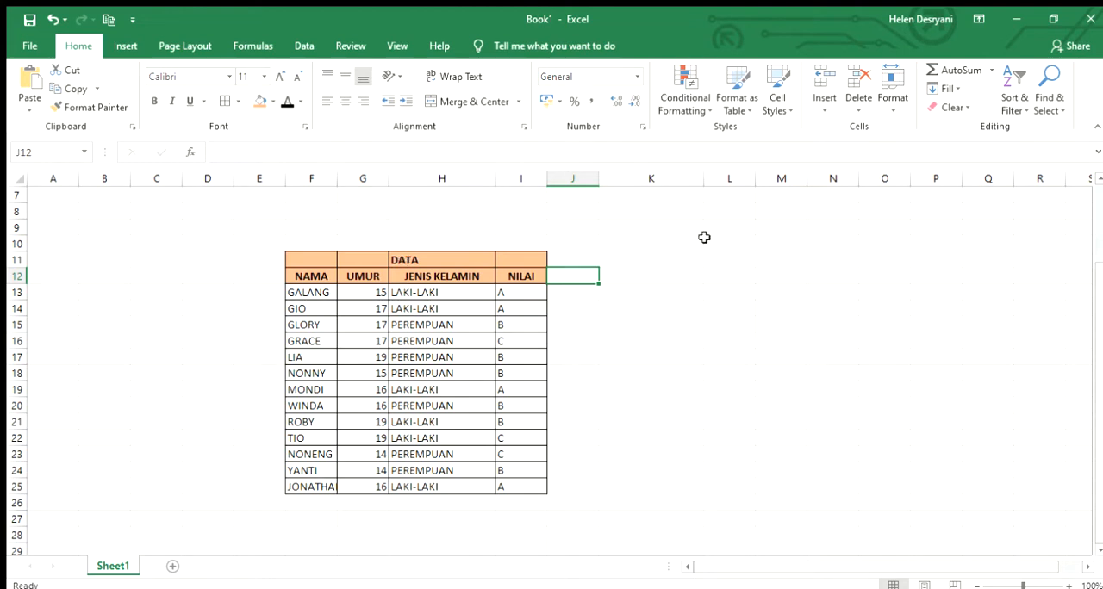
left_click_drag(702, 176, 653, 177)
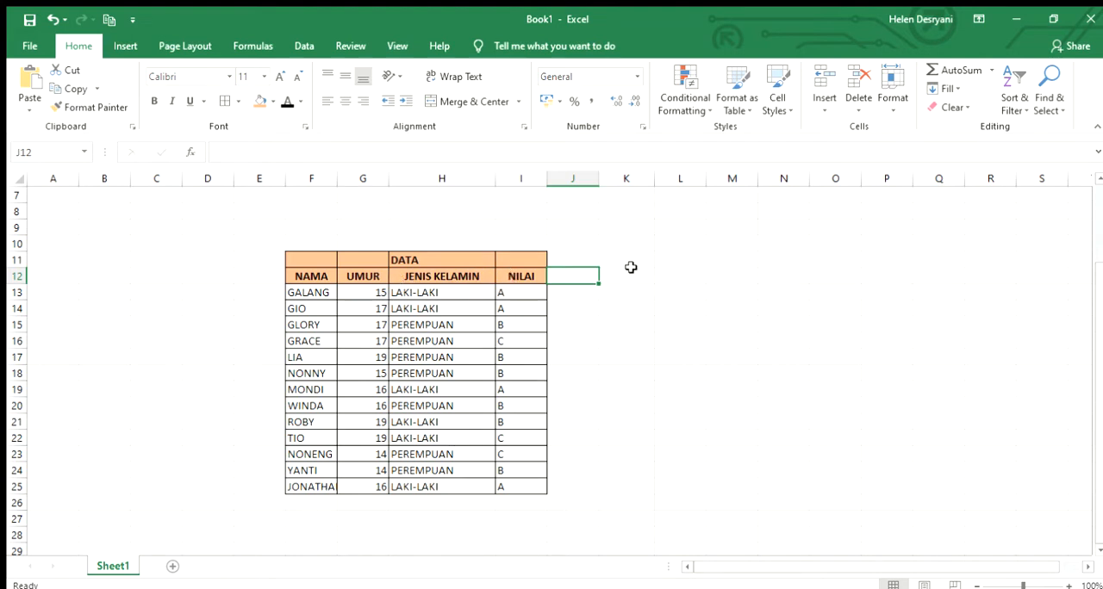
left_click(620, 336)
left_click(638, 326)
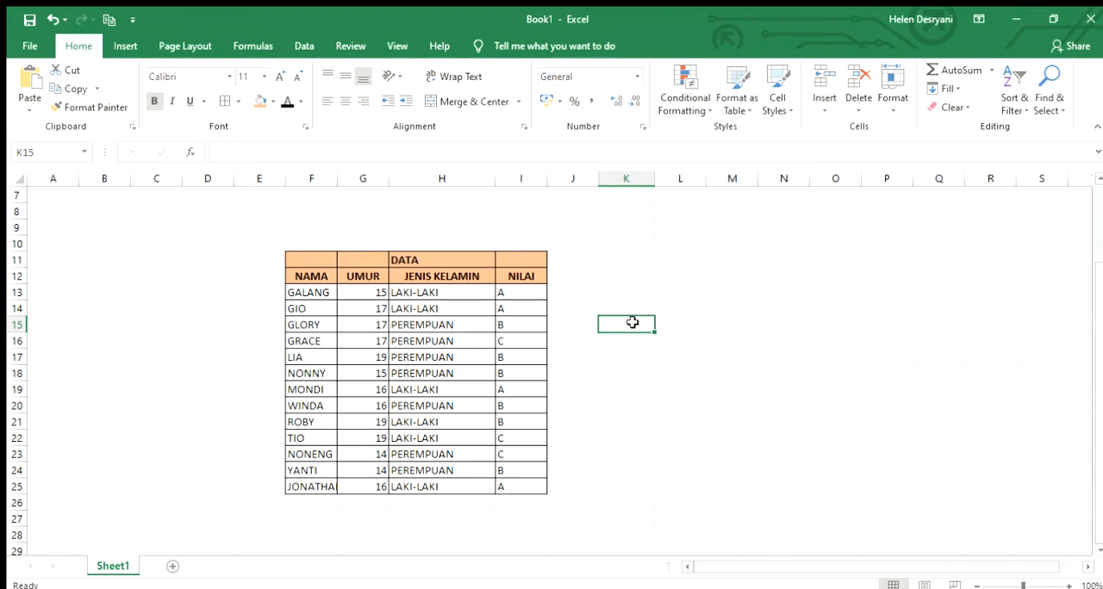
key("ctrl+b")
key("ctrl+b")
type("COUNT")
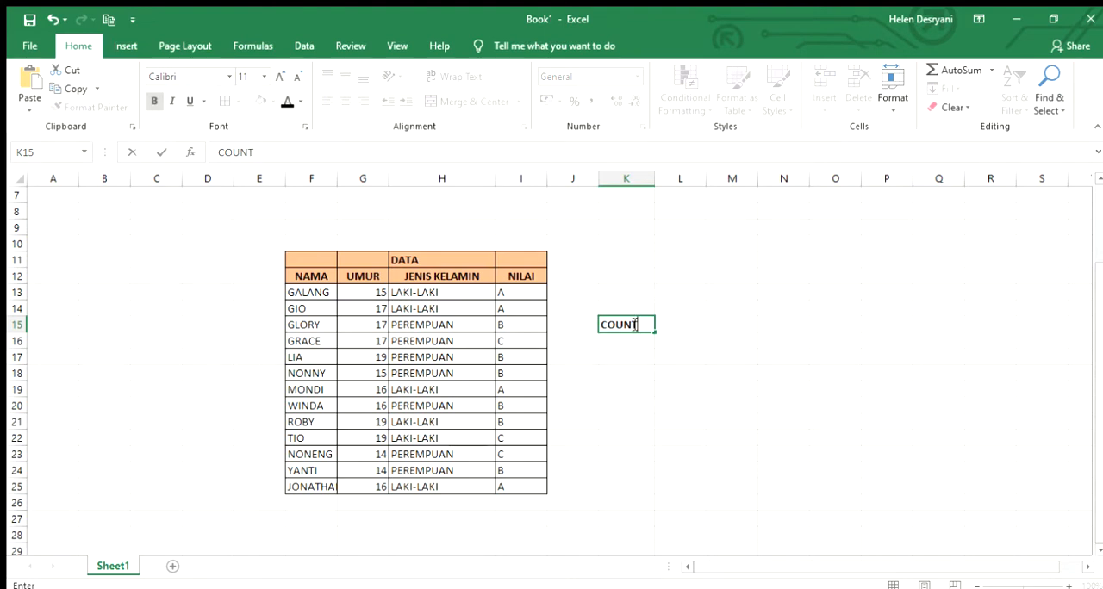
Count the numeric UMUR values in cell L15 with the formula =COUNT(G13:G25)
left_click(686, 325)
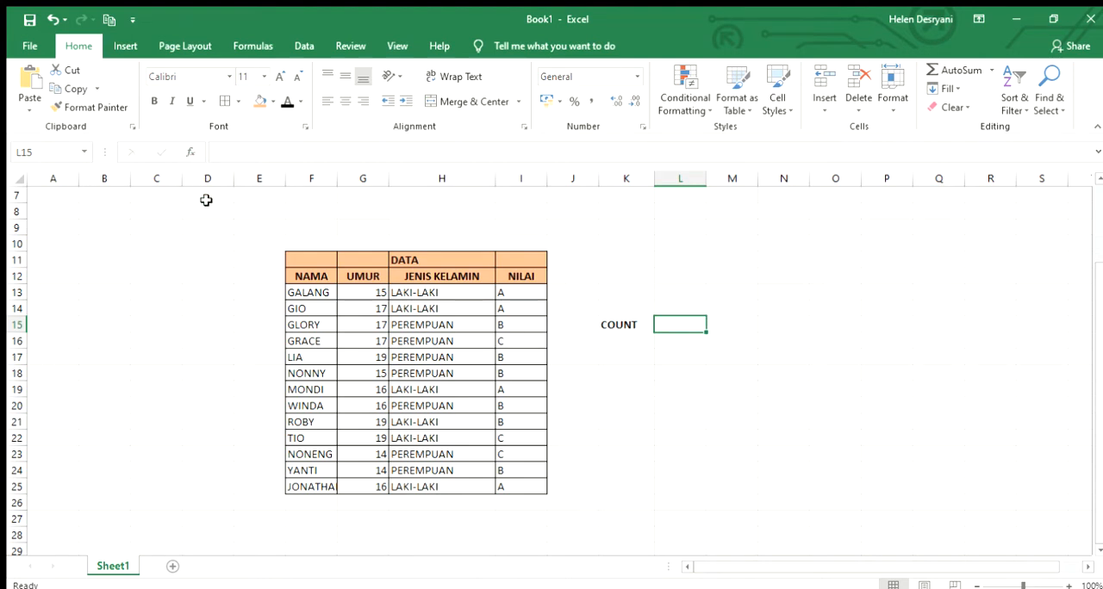
type("=")
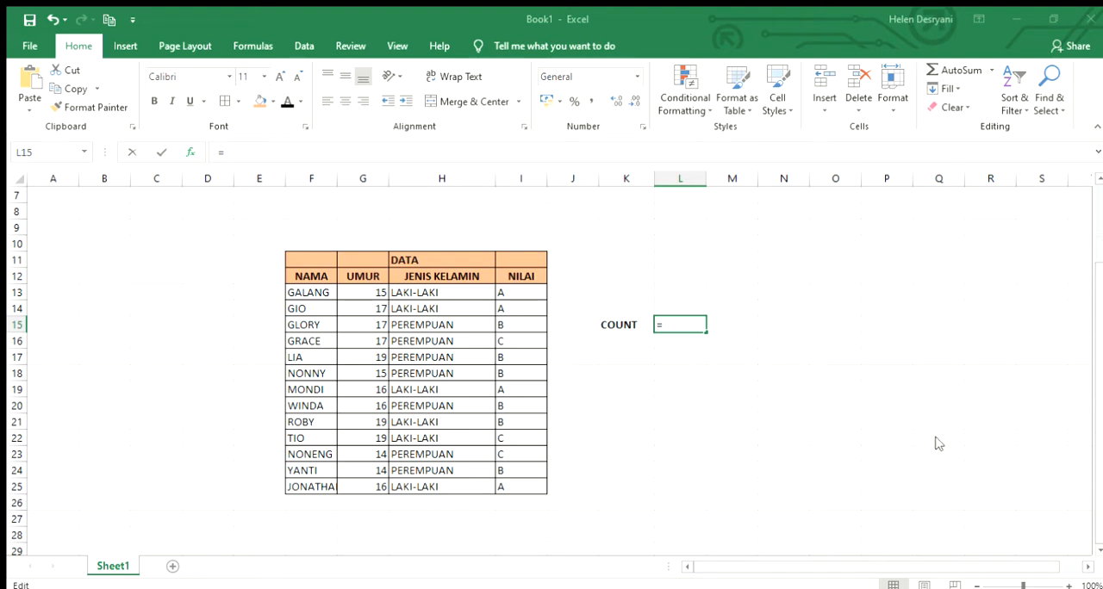
type("COUNT(G15:K15)")
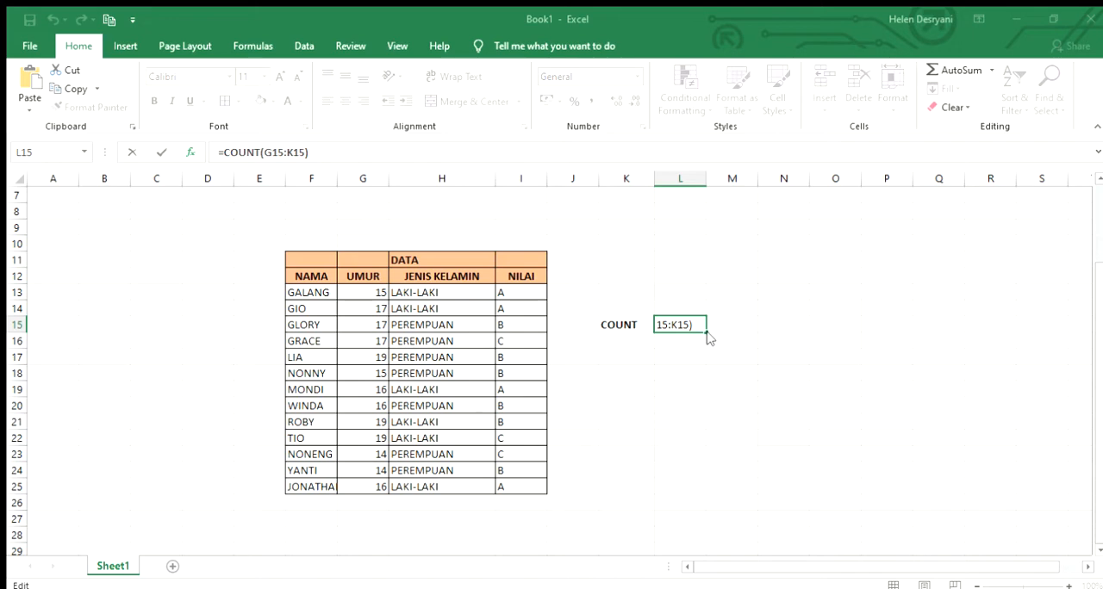
scroll(707, 337, "up", 1)
scroll(551, 327, "down", 1)
left_click_drag(356, 289, 379, 419)
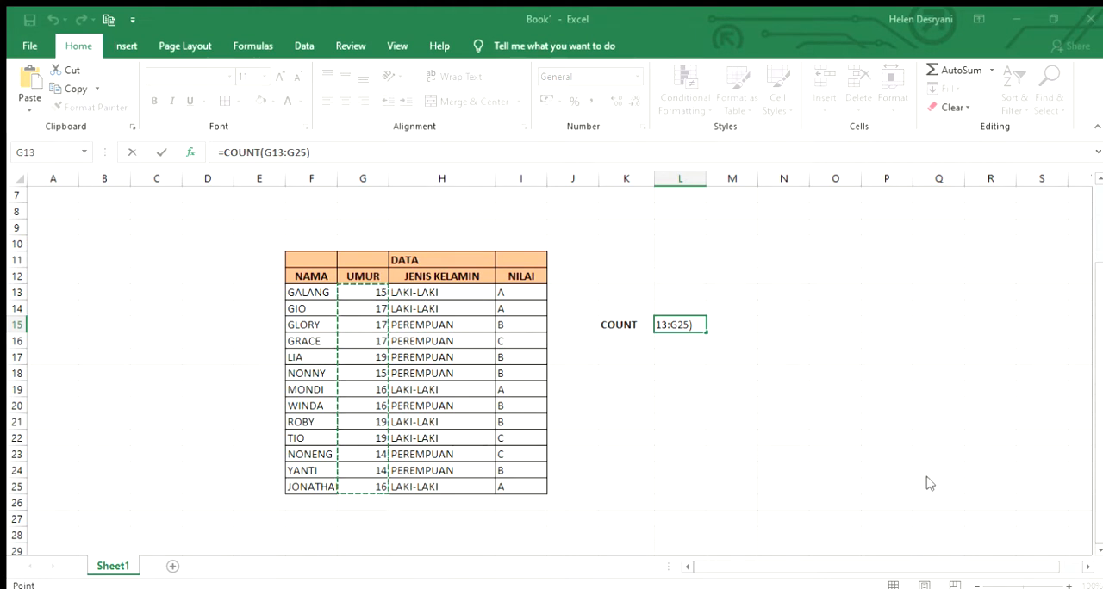
key("ctrl+Return")
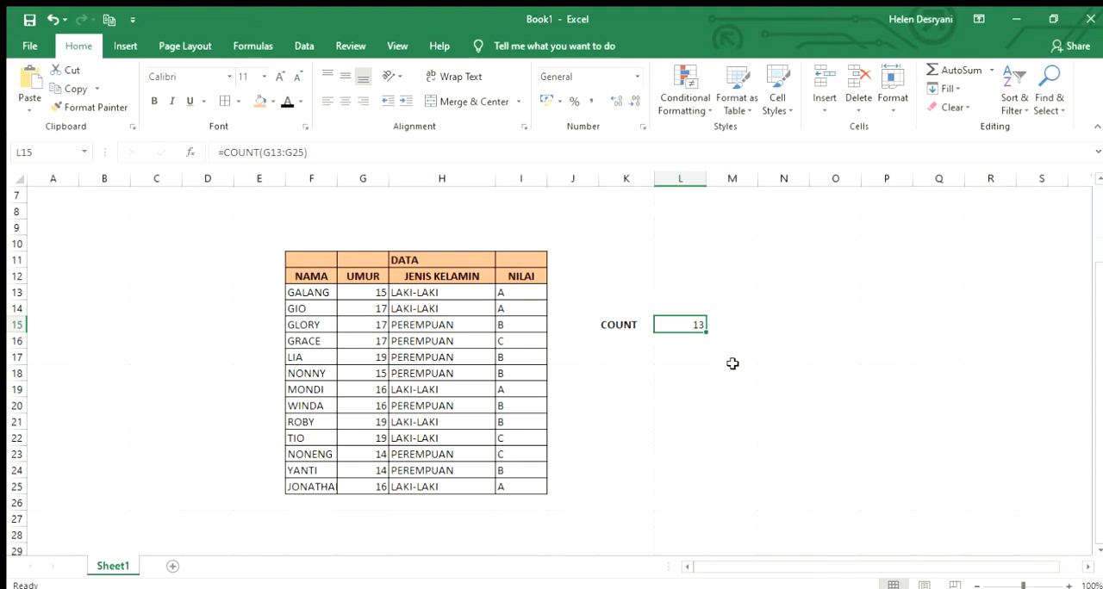
Enter the label COUNT A in cell K16 and widen column K
left_click(698, 340)
left_click(624, 344)
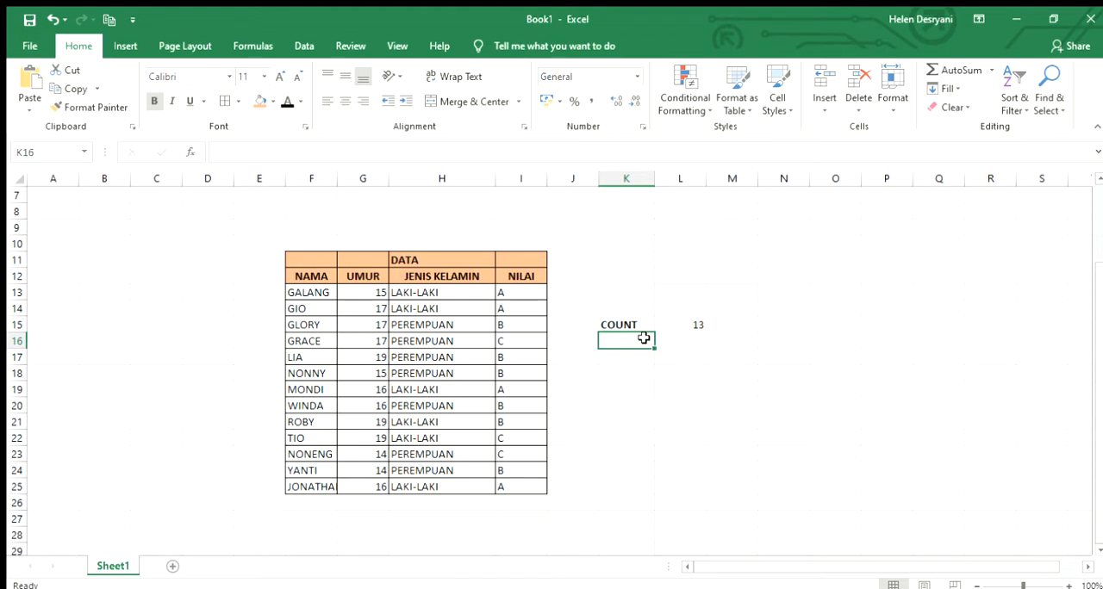
type("COUNT")
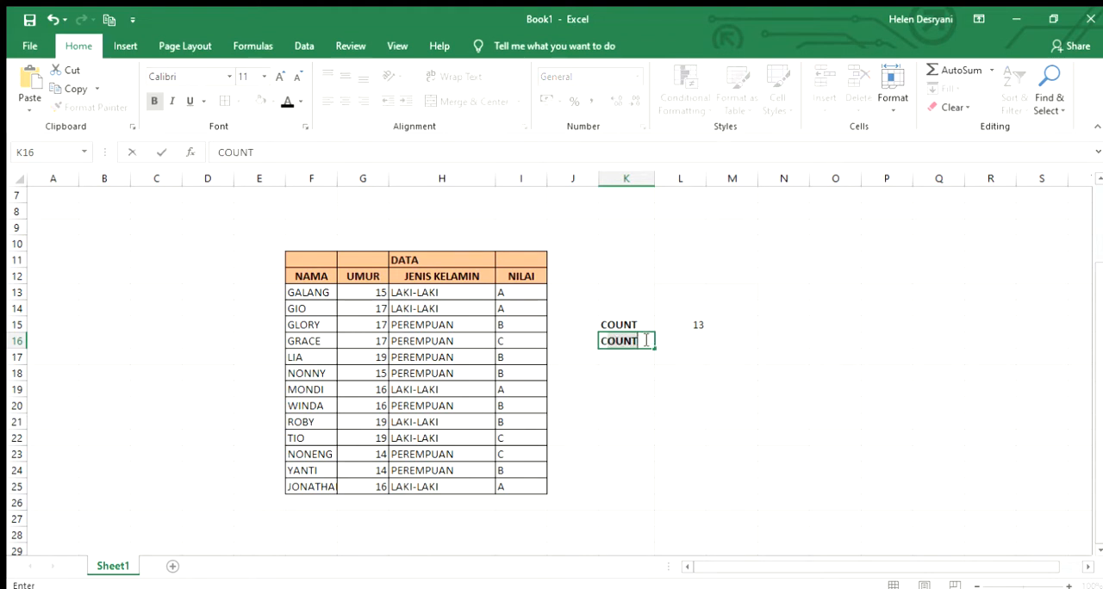
type(" A")
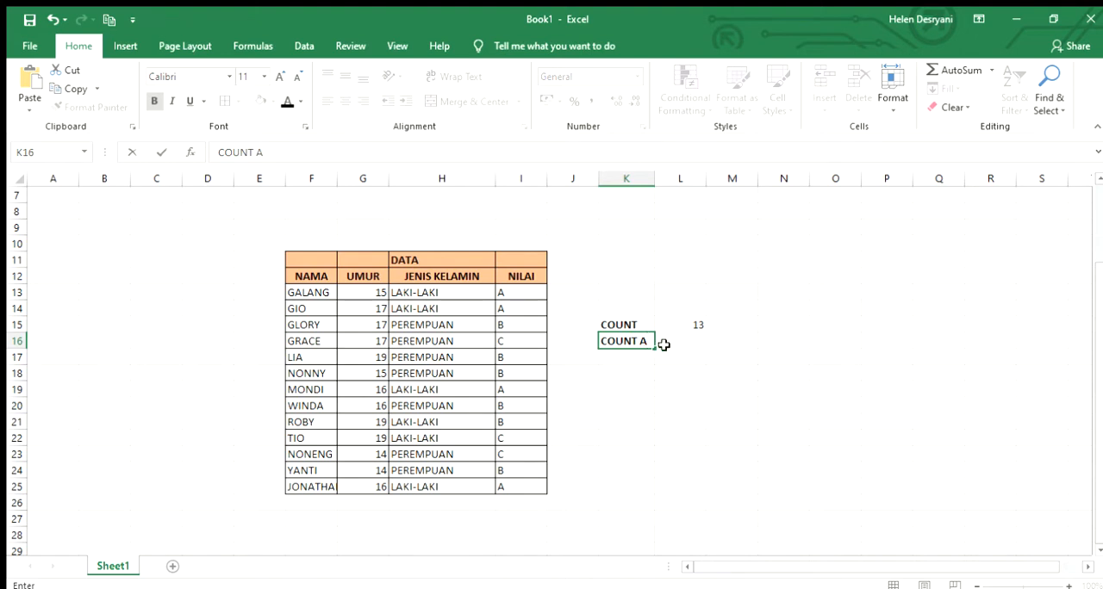
left_click(663, 345)
left_click_drag(657, 175, 709, 173)
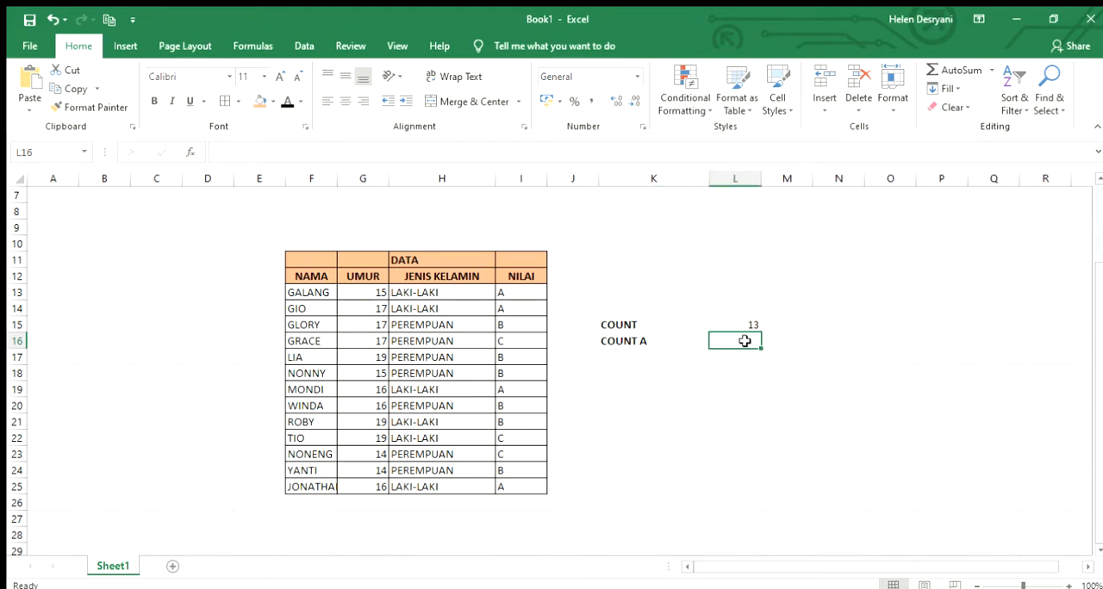
left_click(665, 343)
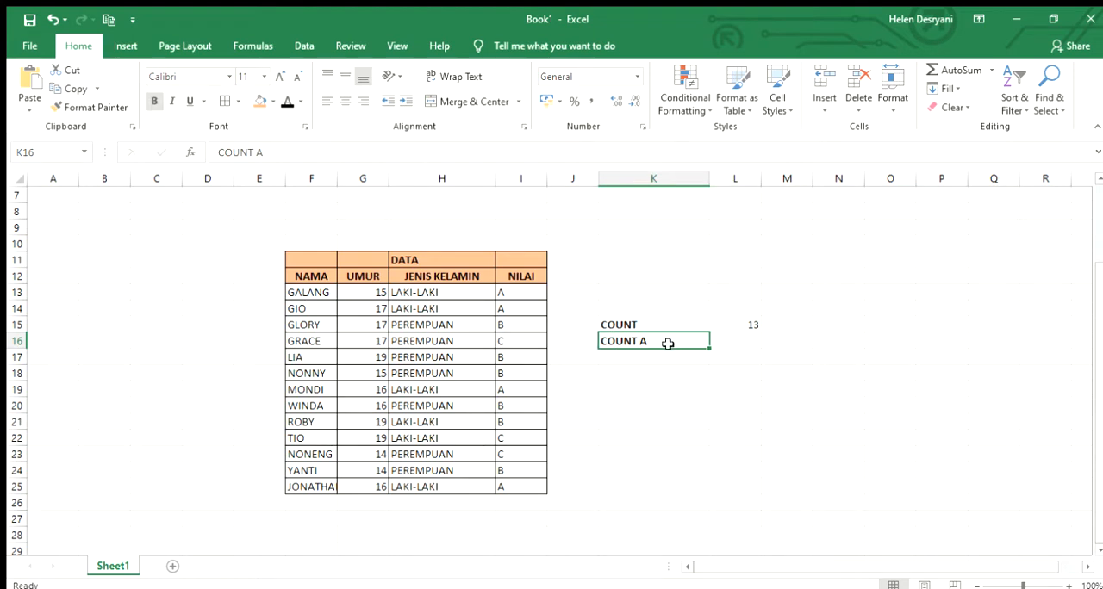
Count the filled JENIS KELAMIN cells in cell L16 with the formula =COUNTA(H13:H25)
left_click(729, 340)
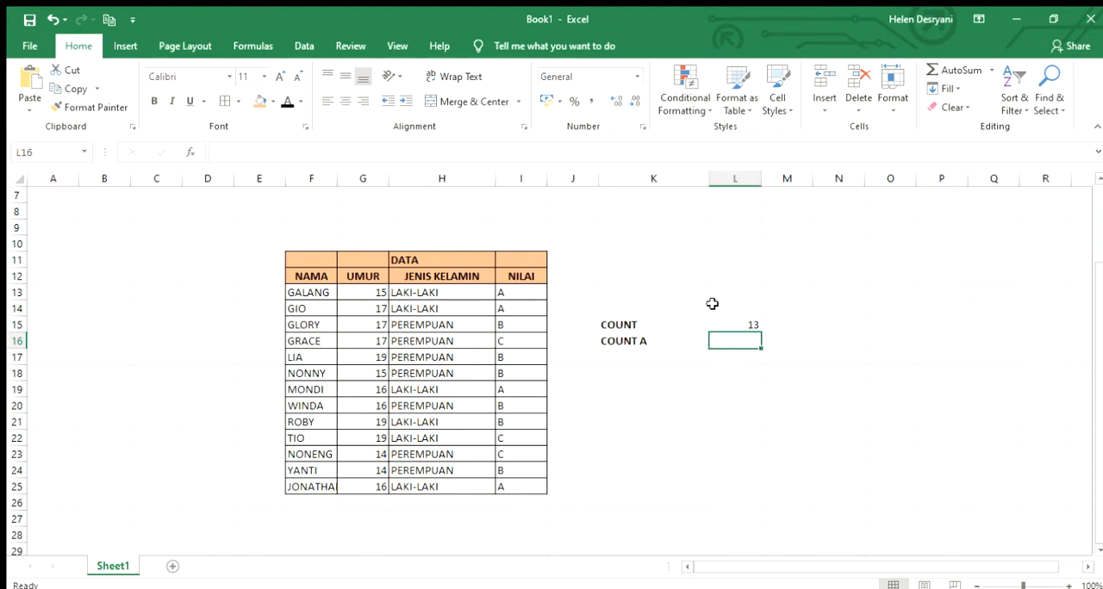
type("=")
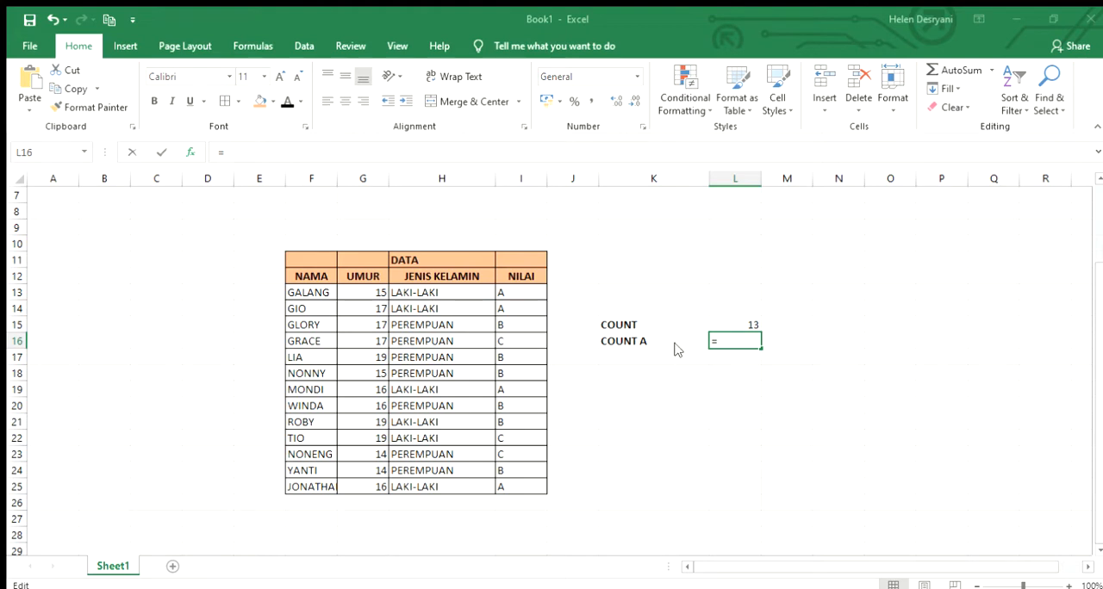
type("COUNTA(L15)")
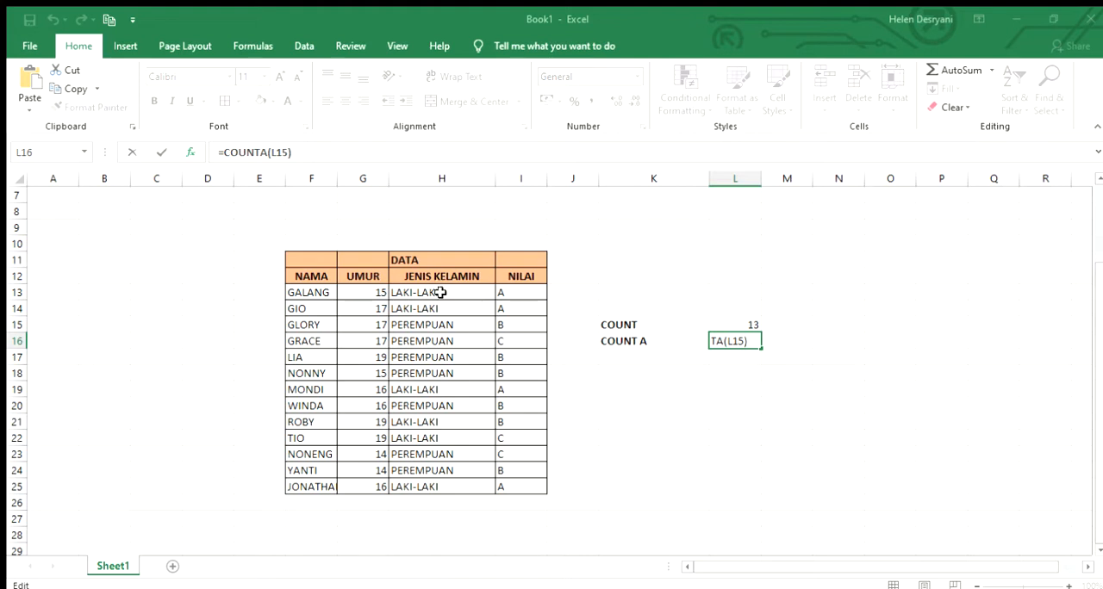
left_click_drag(455, 291, 472, 489)
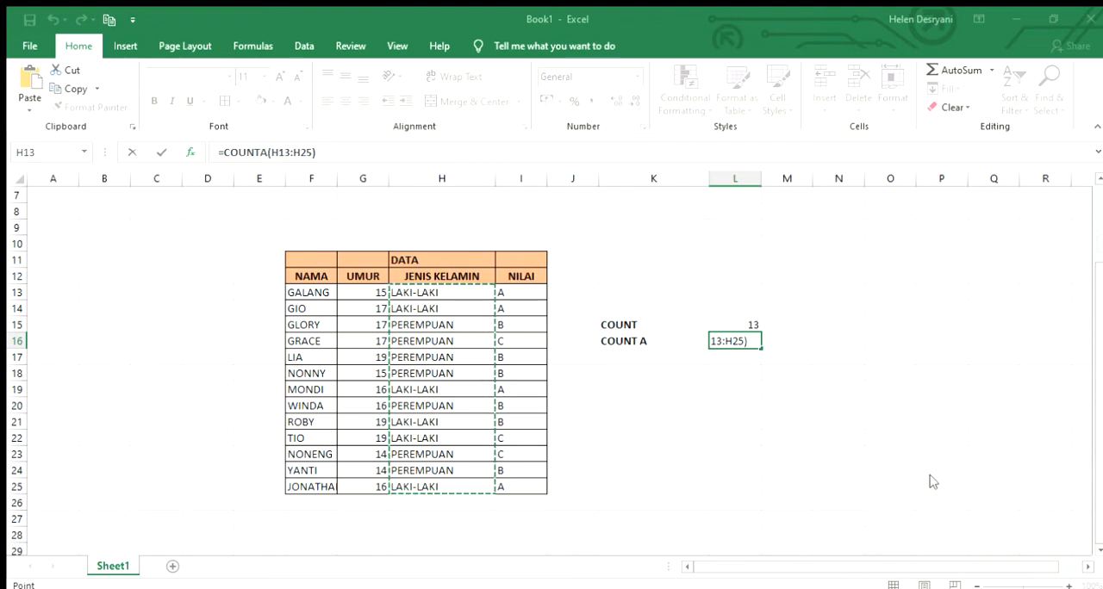
key("ctrl+Return")
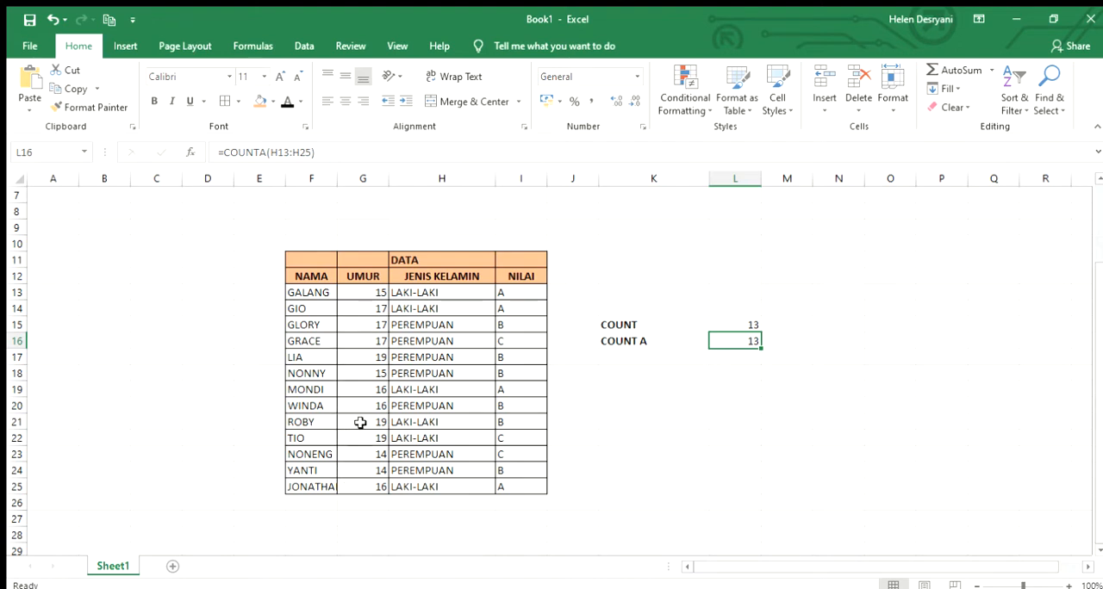
Enter the label COUNT IF in cell K17, below COUNT A
left_click(624, 356)
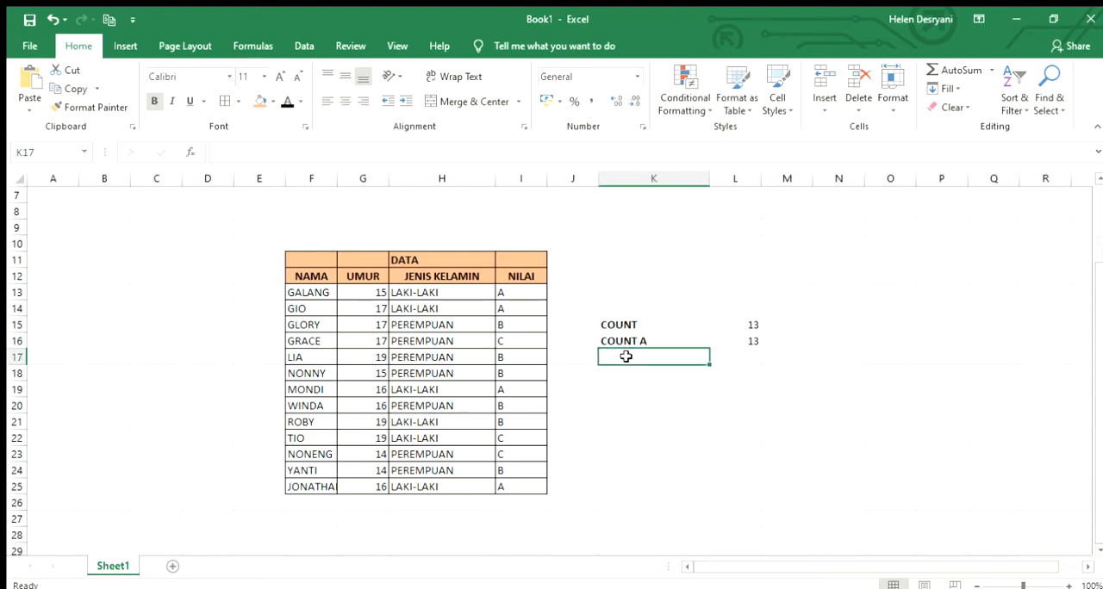
type("COU")
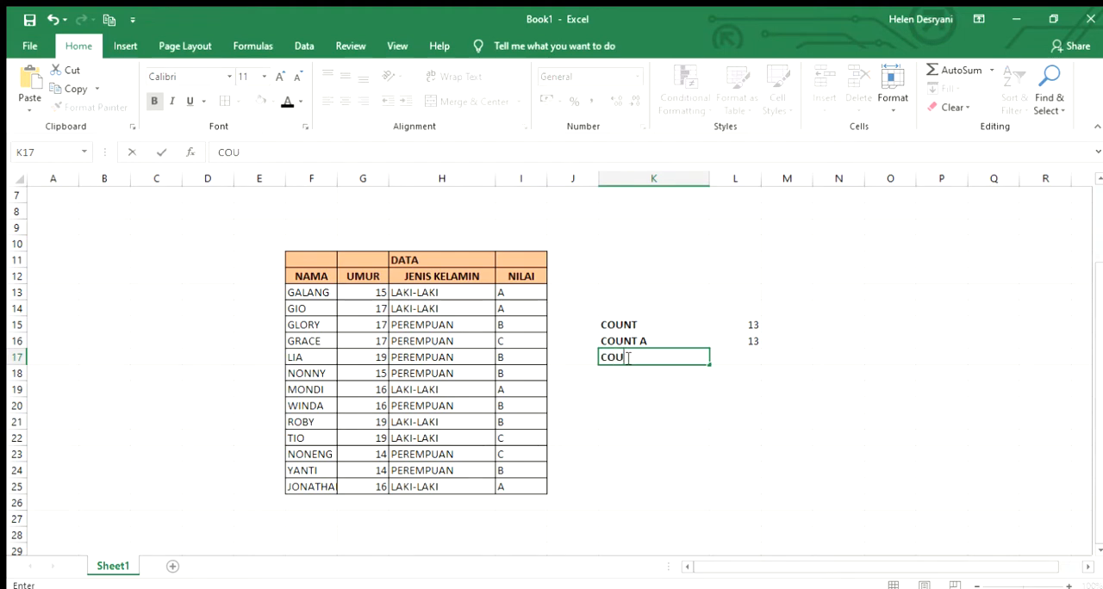
type("NT IF")
left_click(751, 362)
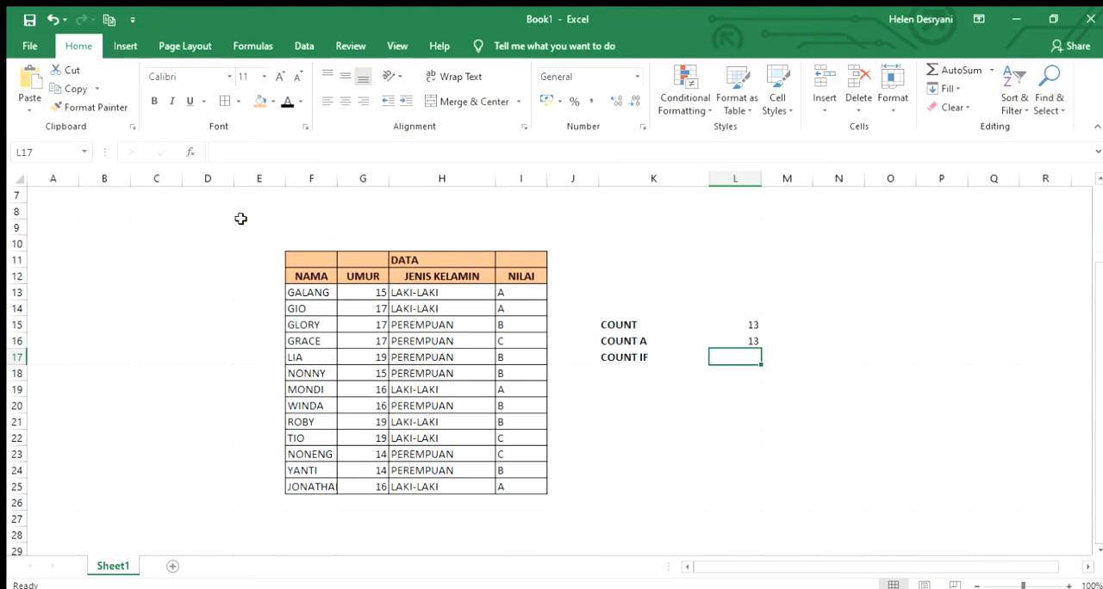
Examine the LAKI-LAKI and PEREMPUAN entries in the JENIS KELAMIN column as possible counting criteria
left_click(439, 292)
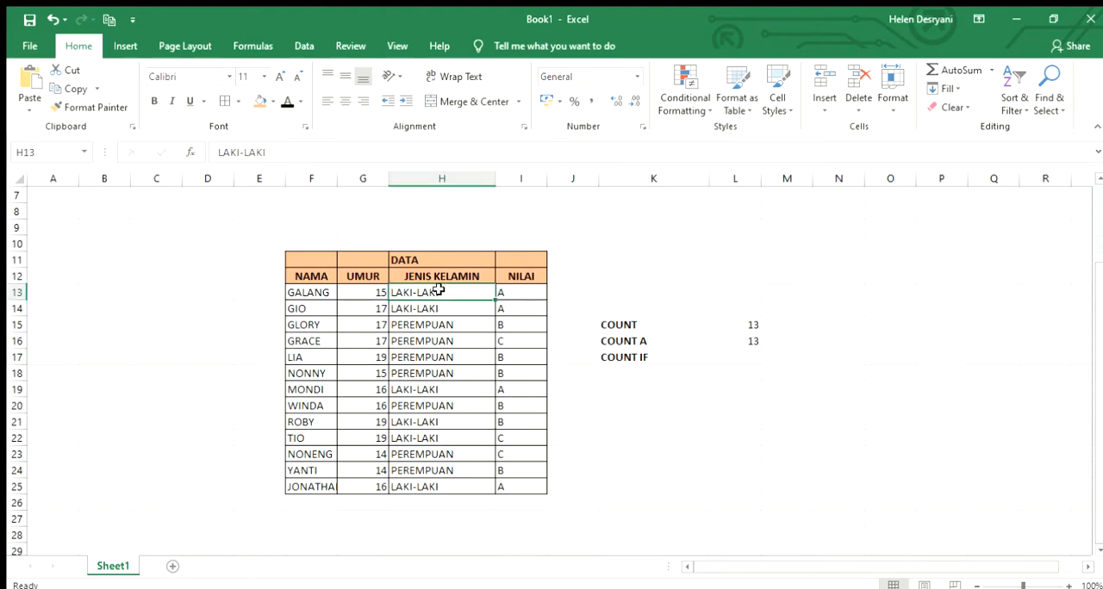
left_click(441, 338)
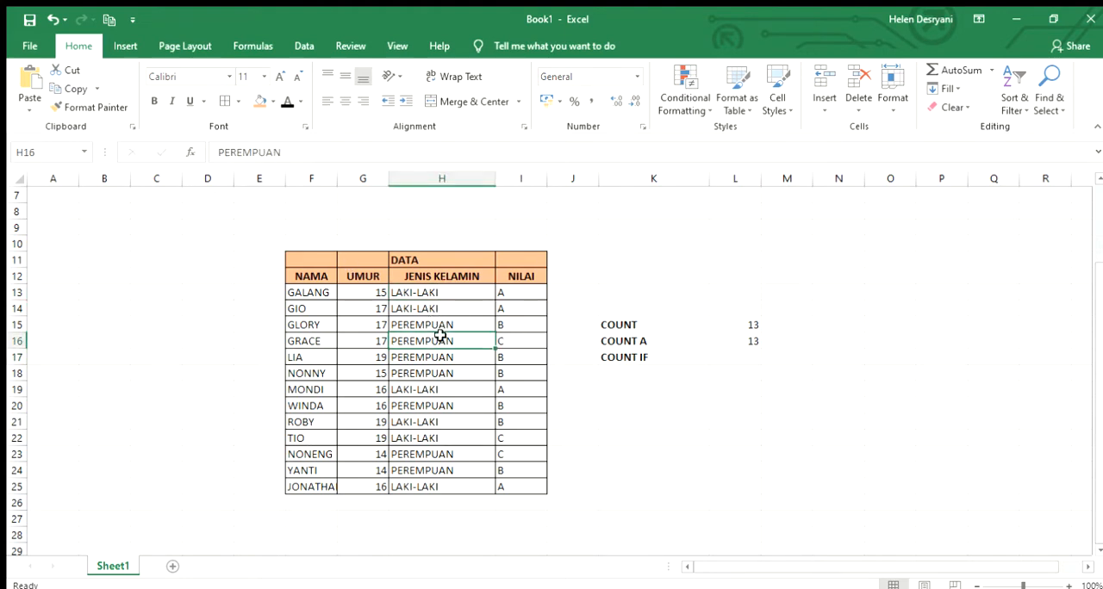
left_click(743, 360)
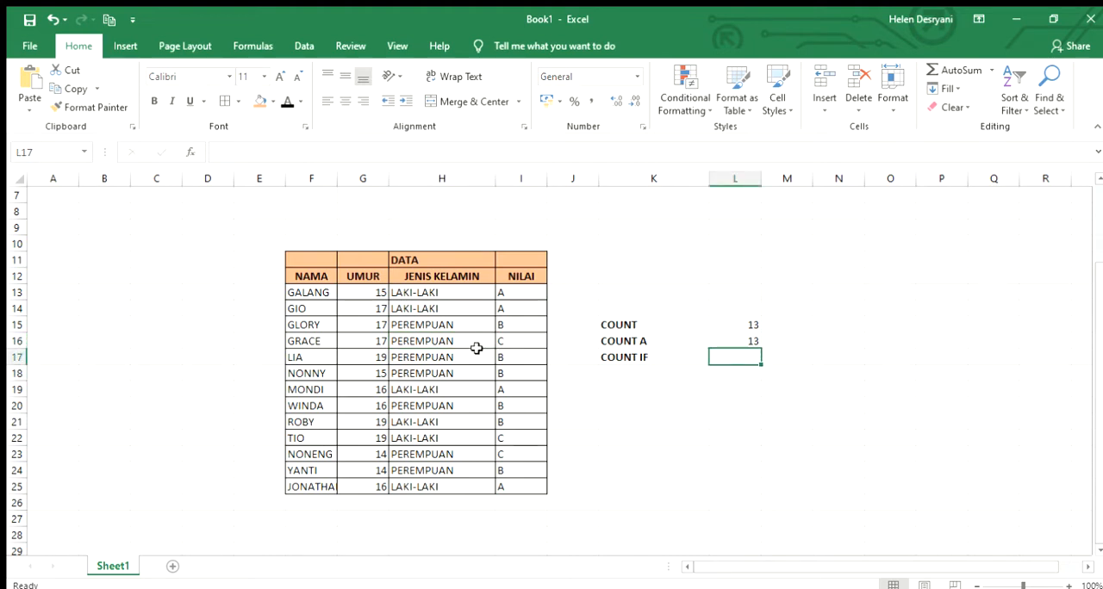
left_click(426, 326)
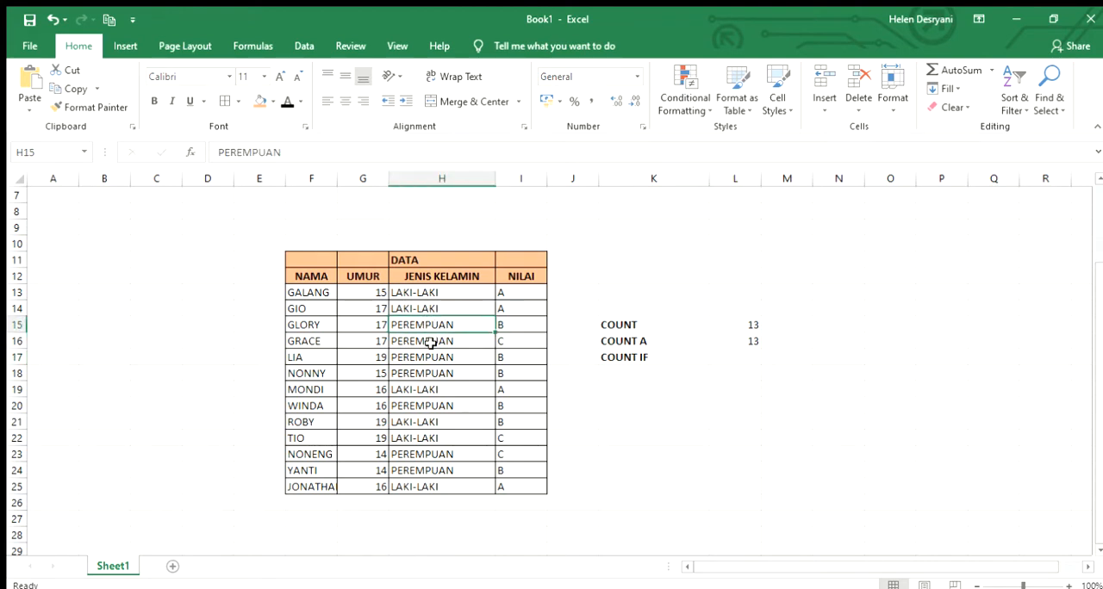
left_click(429, 344)
left_click(446, 356)
left_click(451, 373)
Count the PEREMPUAN entries in cell L17 with the formula =COUNTIF(H13:H25;H15)
left_click(728, 360)
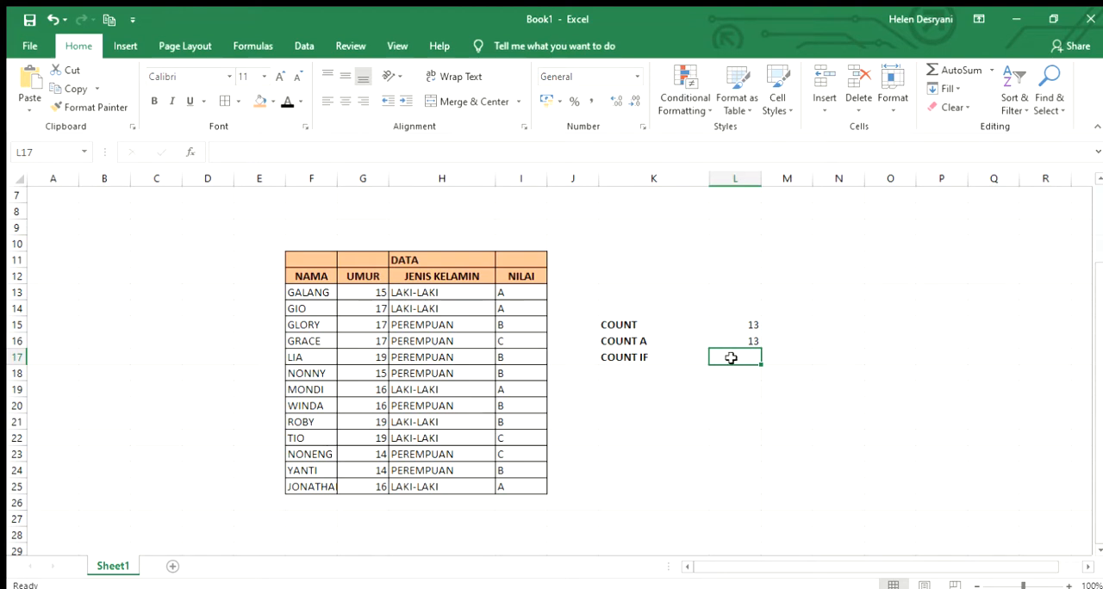
left_click(185, 153)
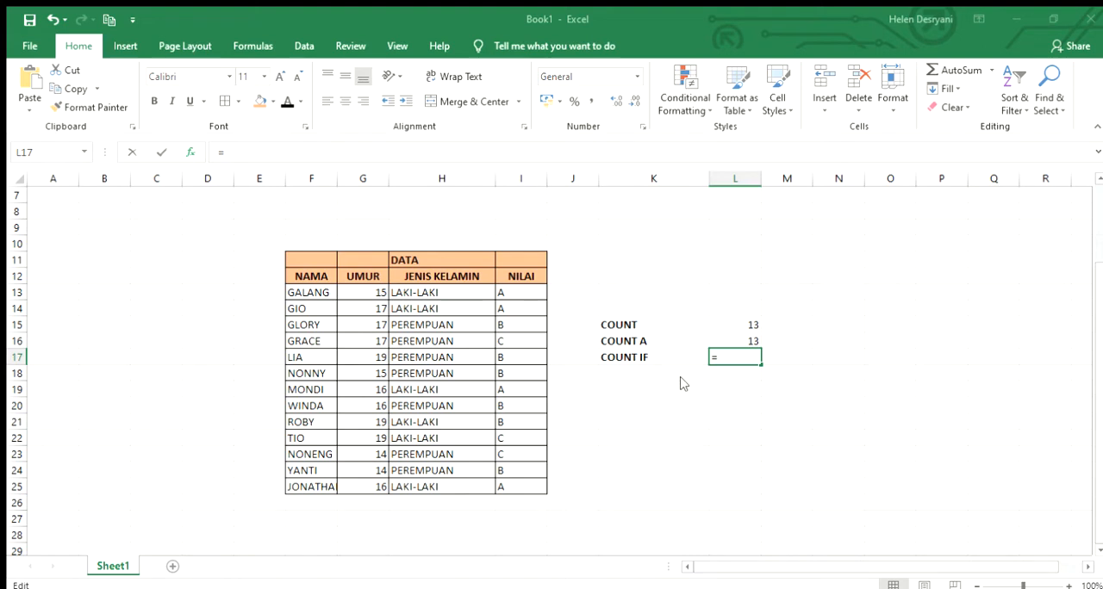
left_click(874, 492)
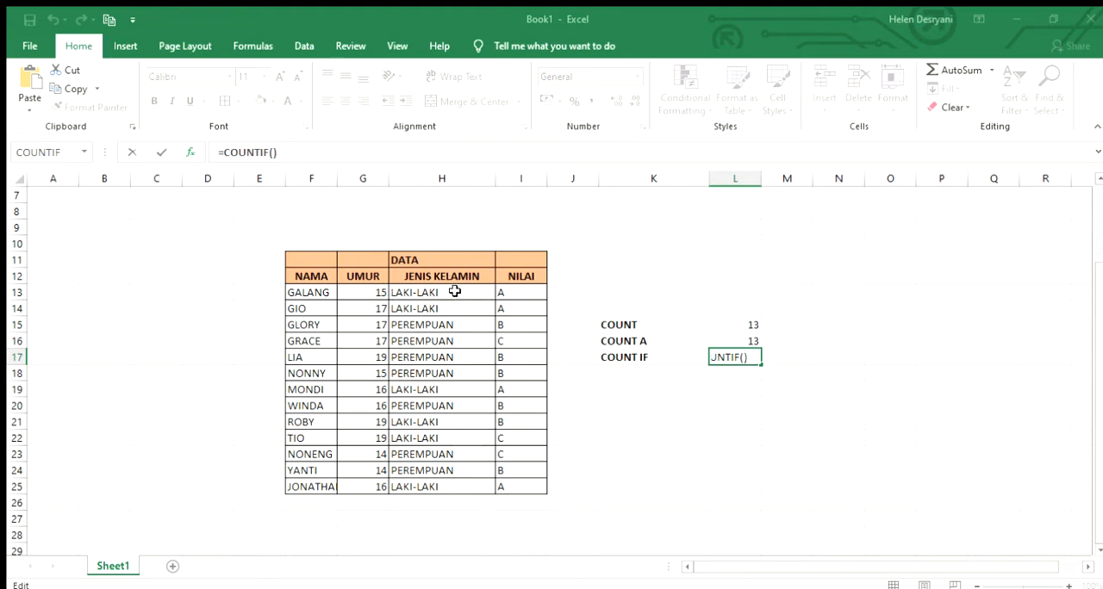
left_click_drag(454, 291, 478, 484)
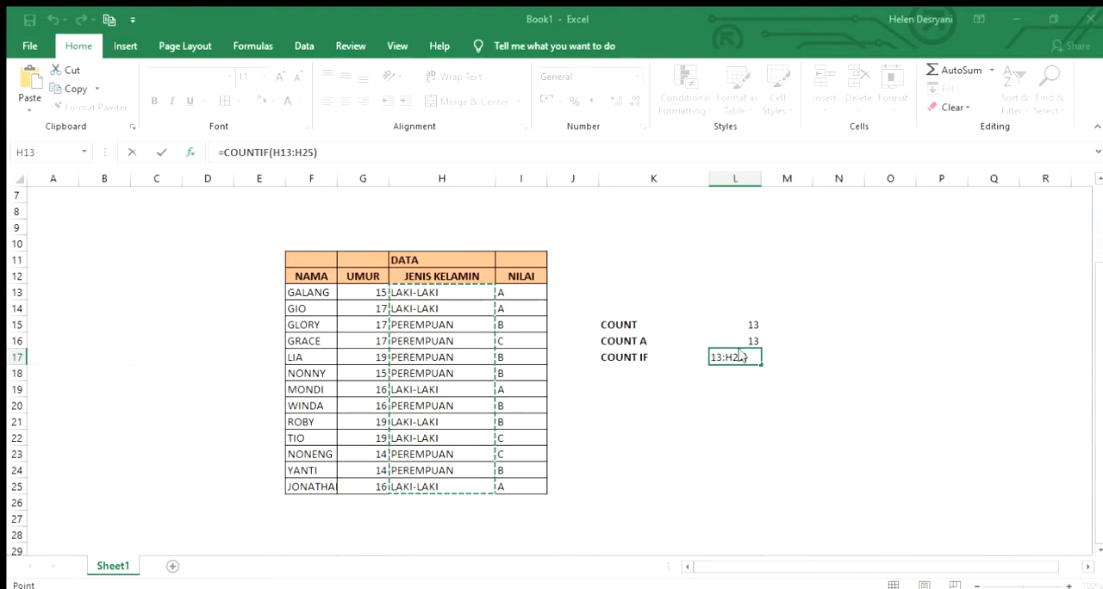
left_click(762, 329)
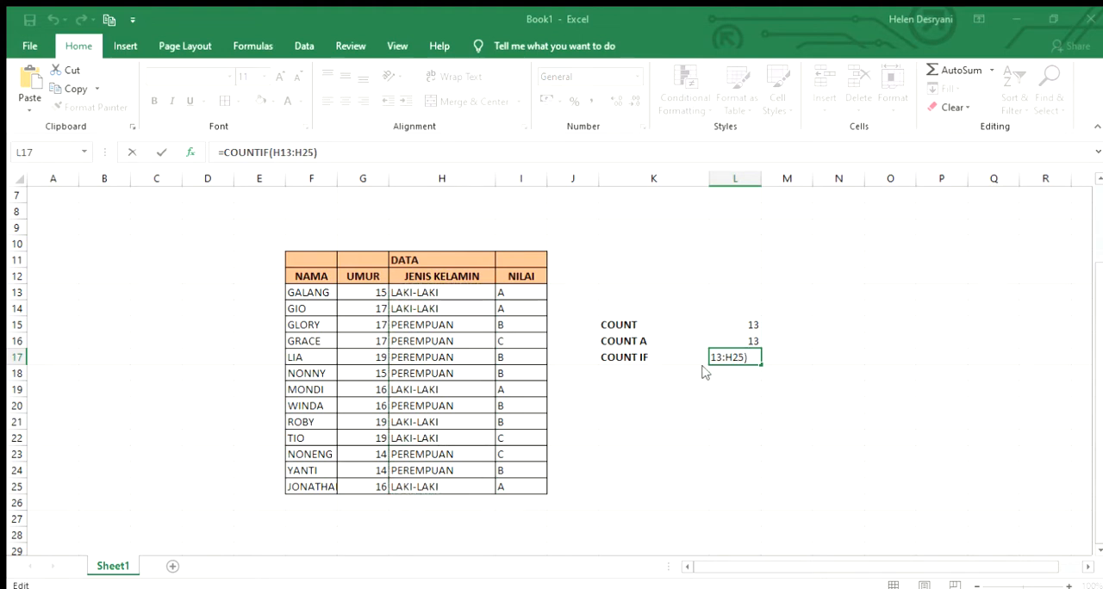
type(";")
left_click(456, 324)
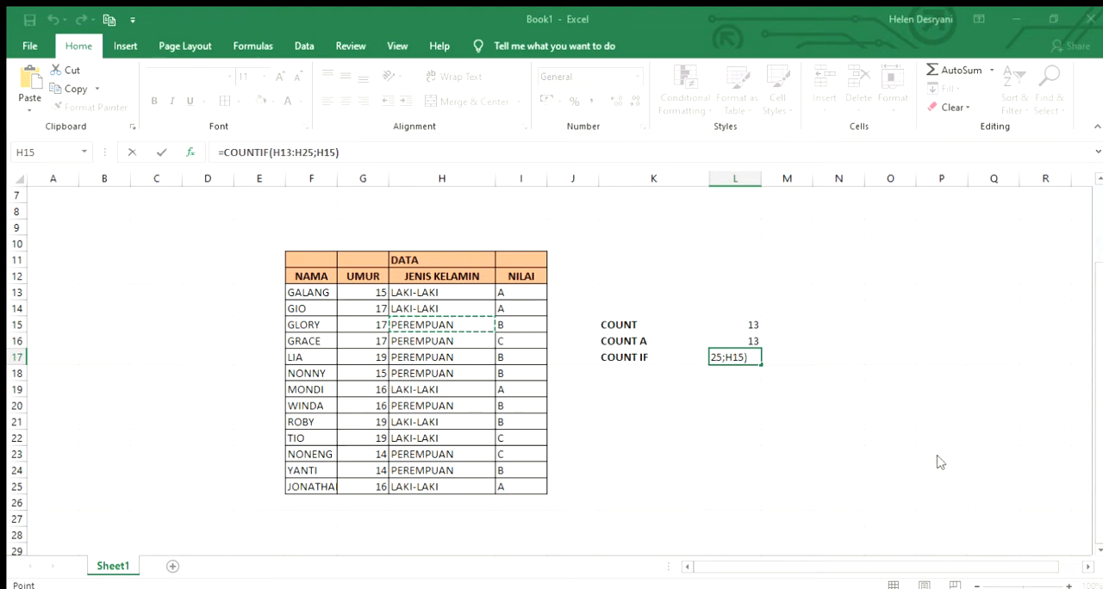
key("ctrl+Return")
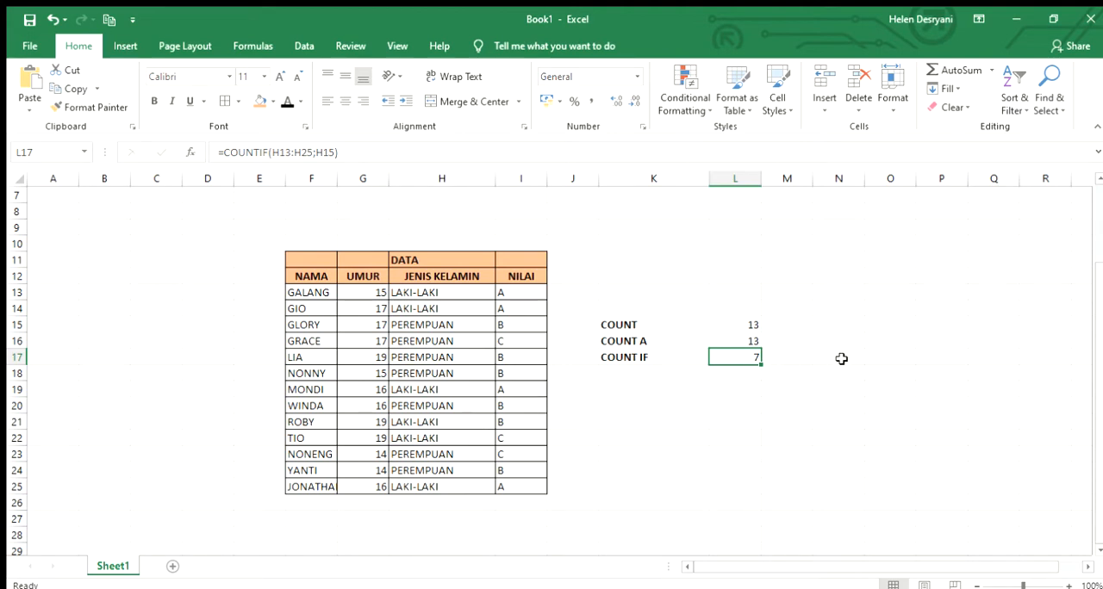
Enter the label COUNT BLANK in cell K18, below COUNT IF
left_click(635, 374)
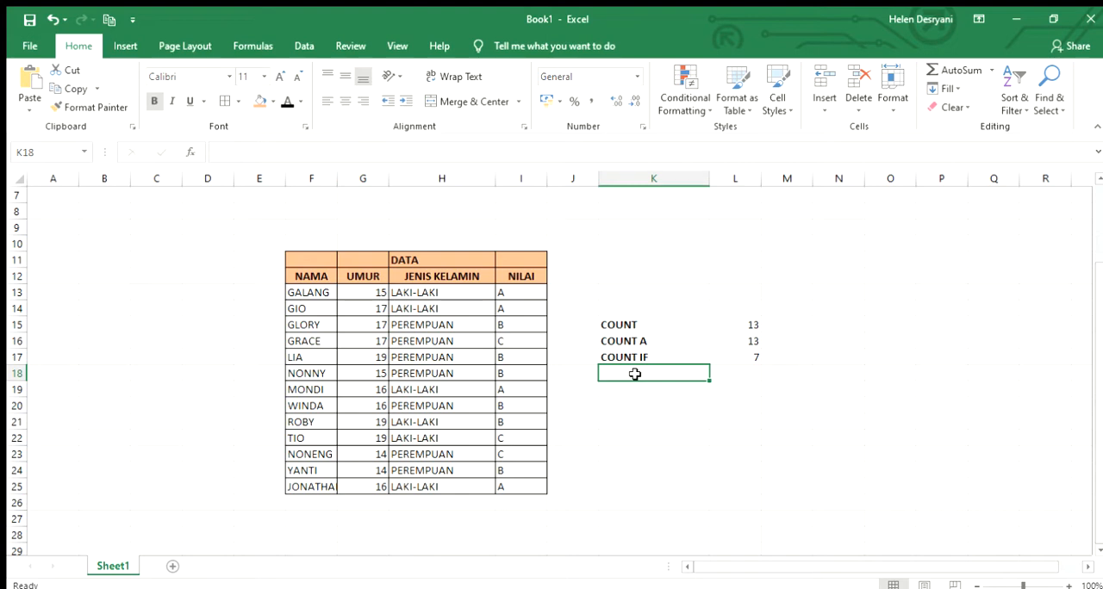
type("COUN")
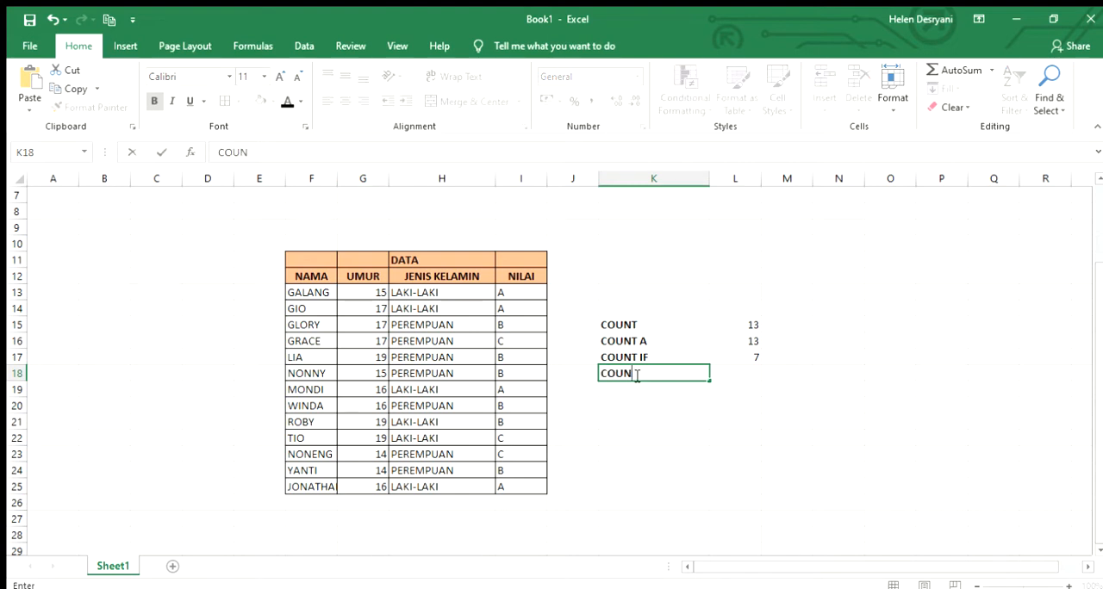
type("T BLANK")
Count the empty cells in the NAMA column range in cell L18 with the formula =COUNTBLANK(F13:F26)
left_click(748, 375)
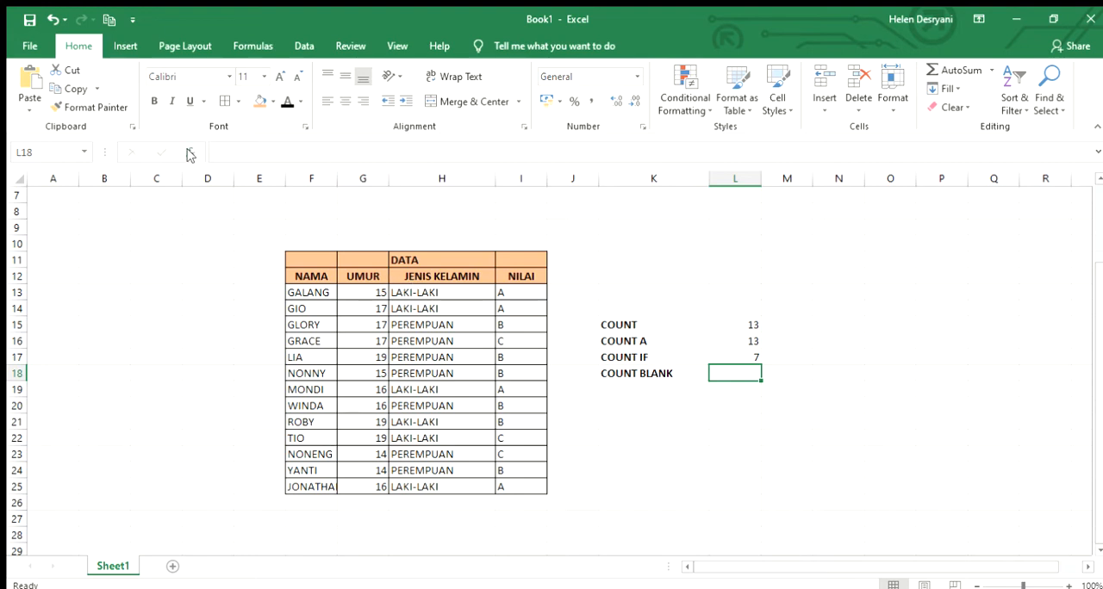
type("=")
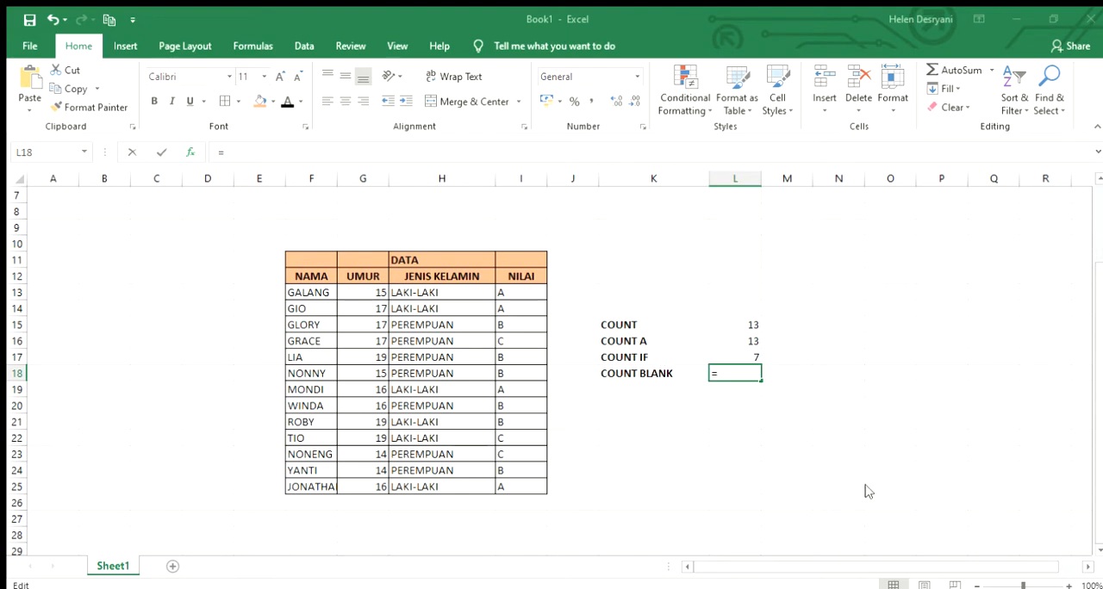
type("COUNTBLANK(L15:L17)")
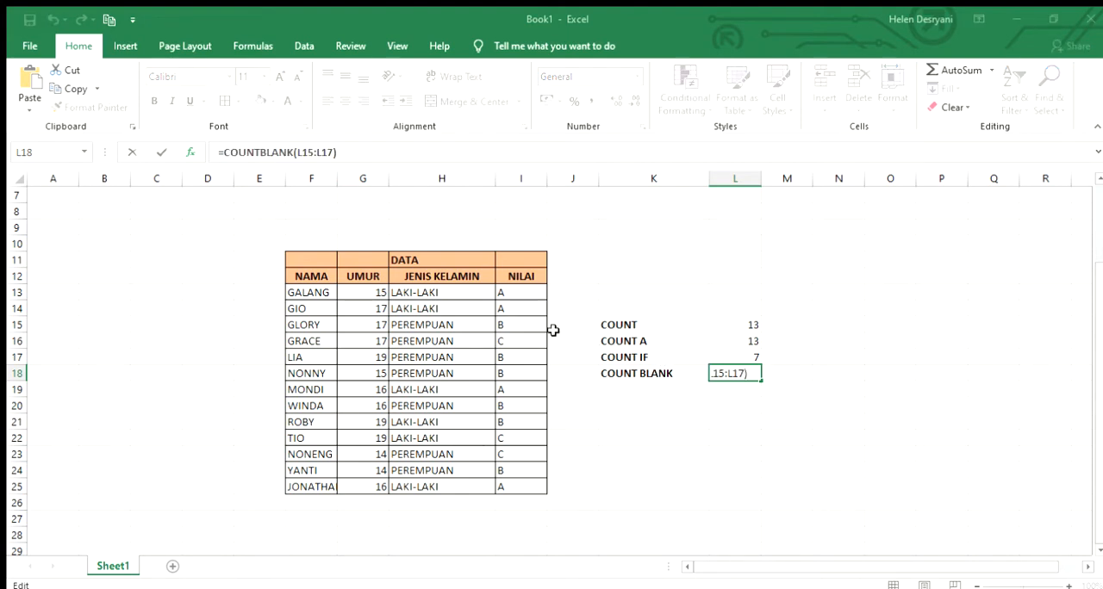
left_click(314, 290)
left_click_drag(313, 285, 299, 500)
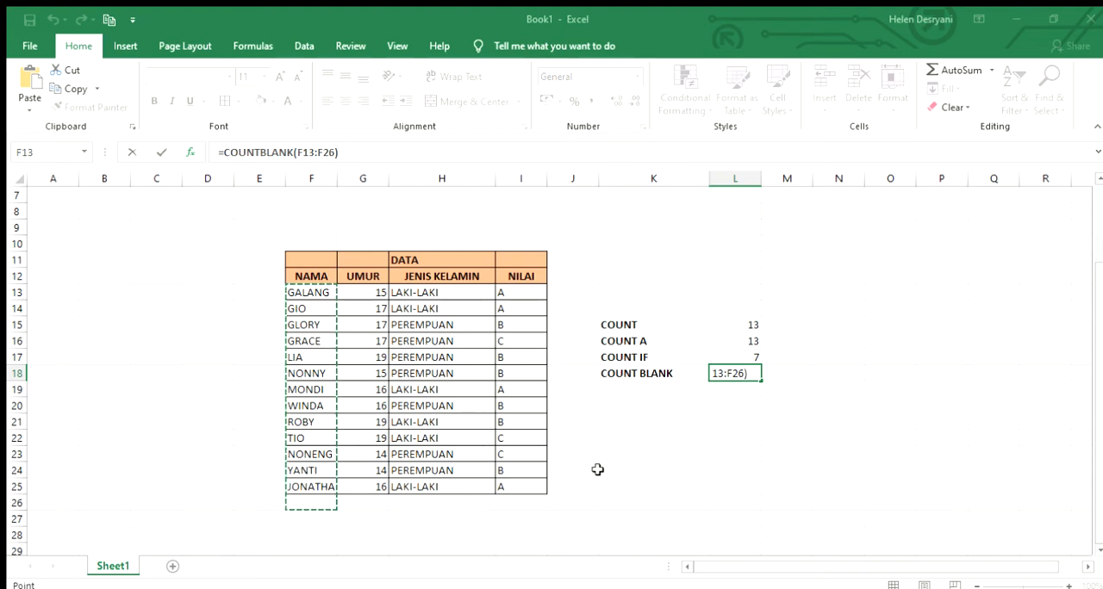
key("ctrl+Return")
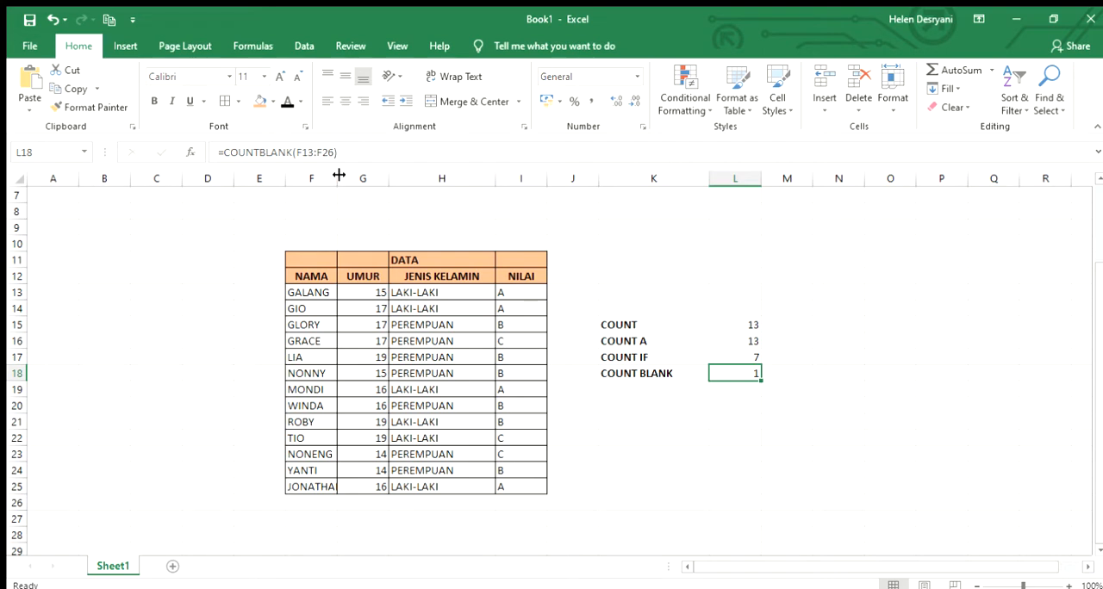
Widen the NAMA column to fit its longest entry and select the blank cell F26 beneath it
left_click_drag(337, 179, 345, 178)
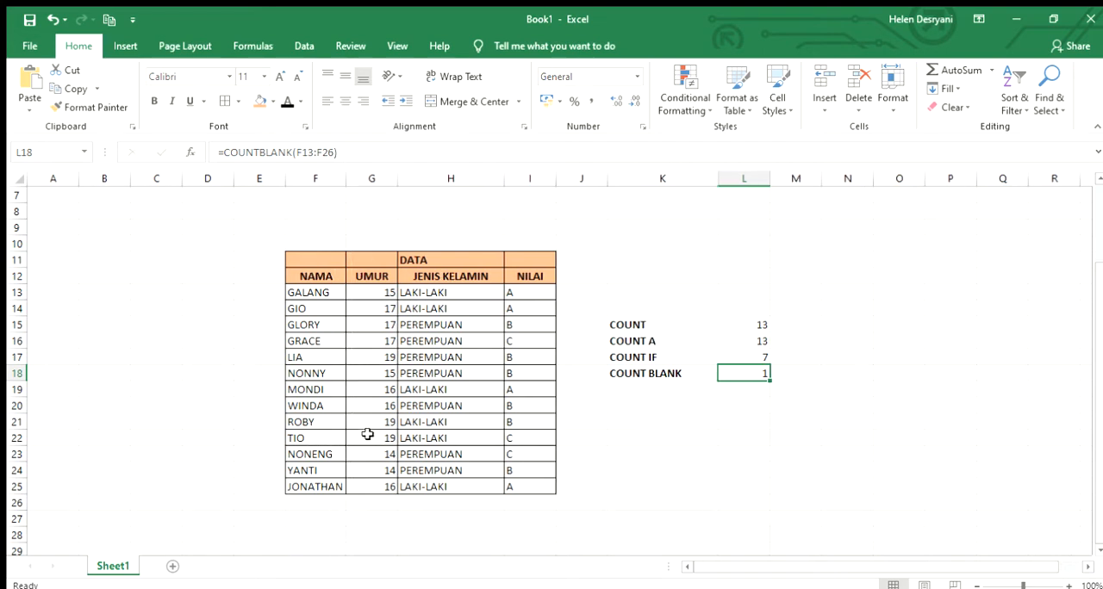
left_click(332, 501)
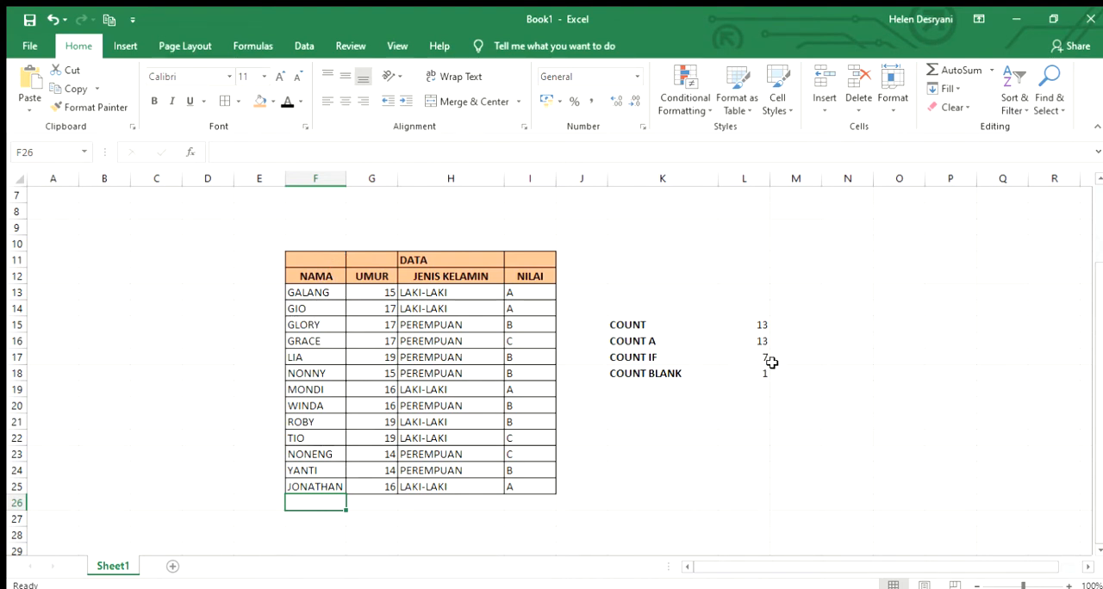
Enter the label COUNT IFS in cell K19, below COUNT BLANK
left_click(642, 391)
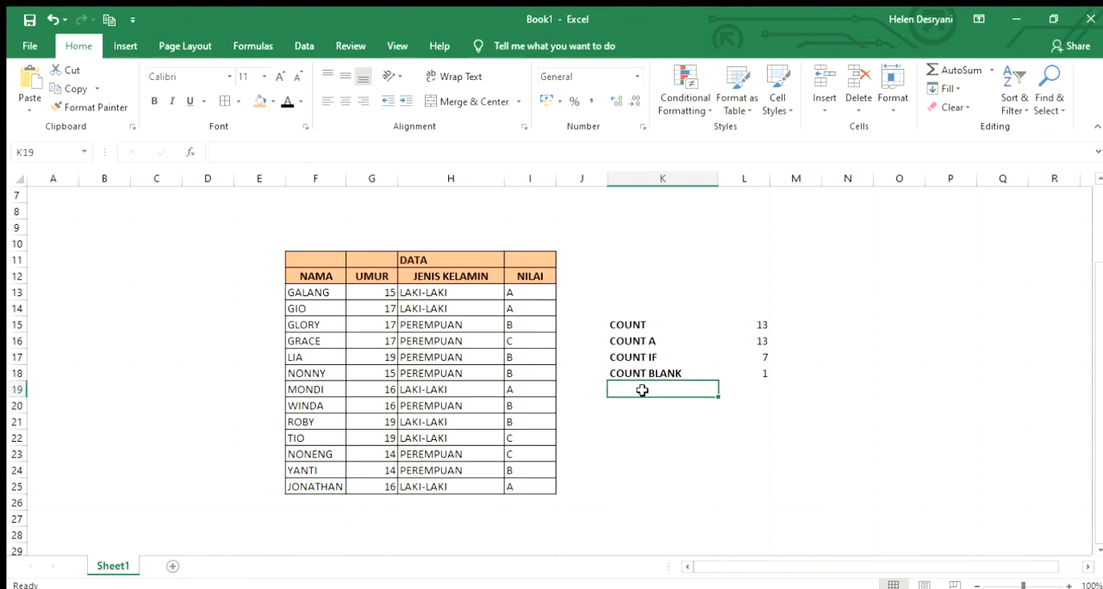
type("COUNT IFS")
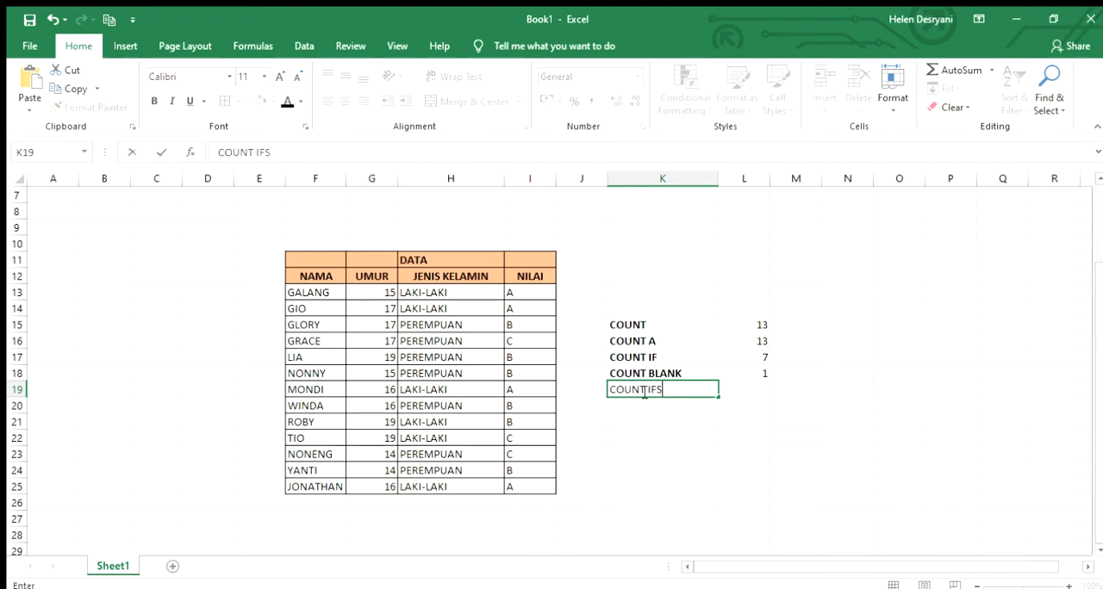
Begin a COUNTIFS formula in cell L19 with the JENIS KELAMIN range H13:H25 and the PEREMPUAN criterion in H15
left_click(739, 389)
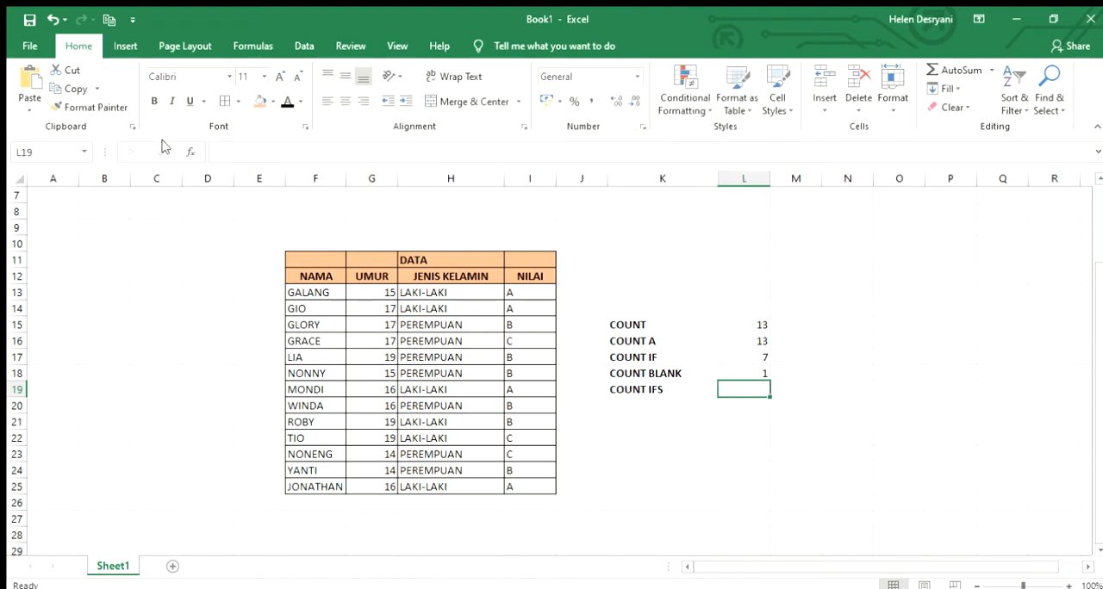
type("=")
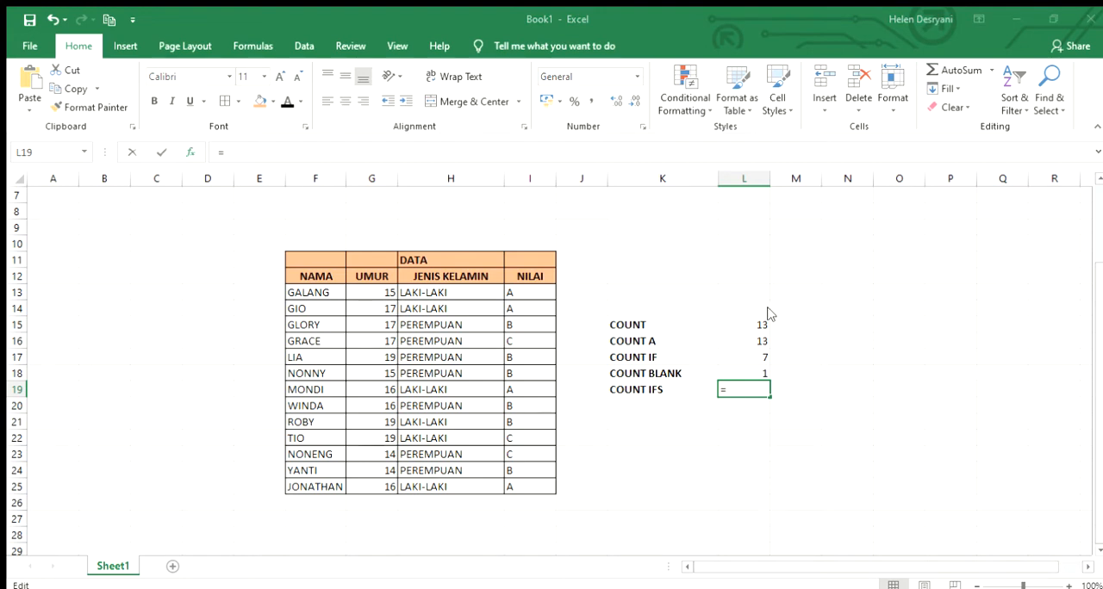
left_click(864, 498)
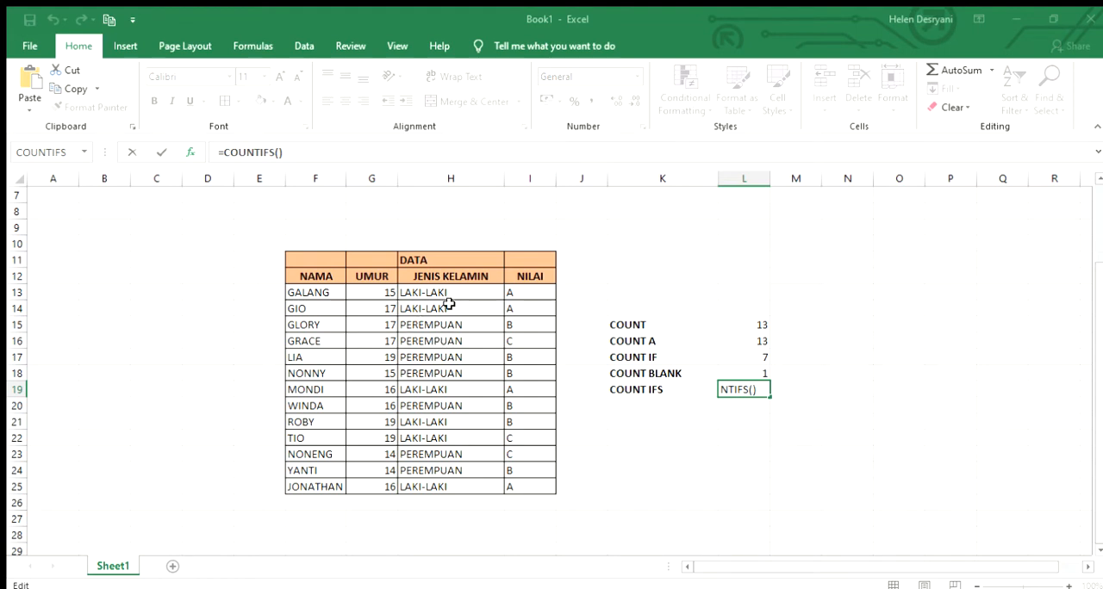
left_click_drag(453, 296, 477, 487)
key("F2")
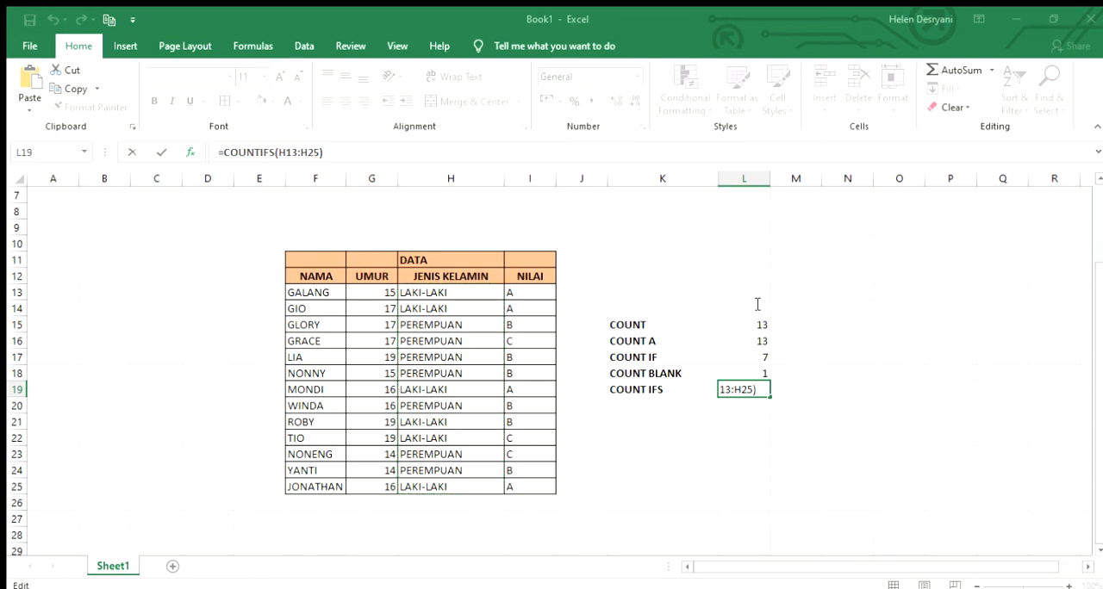
type(";")
left_click(478, 325)
key("F2")
Add the NILAI range I13:I25 with the grade A criterion in I14 and enter the COUNTIFS formula
type(";")
left_click(523, 292)
left_click_drag(523, 291, 554, 478)
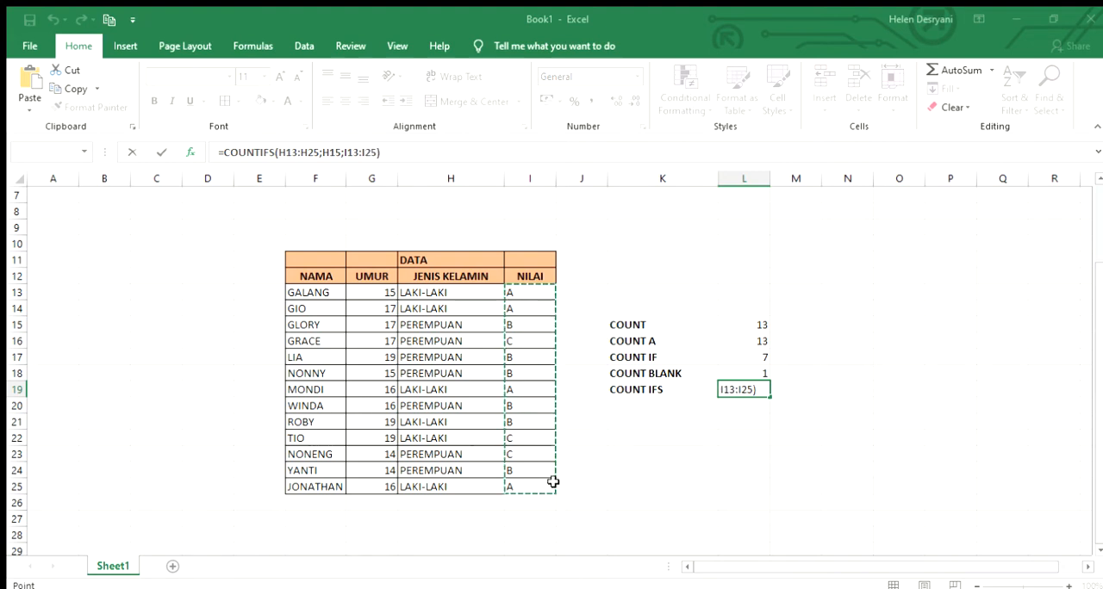
key("F2")
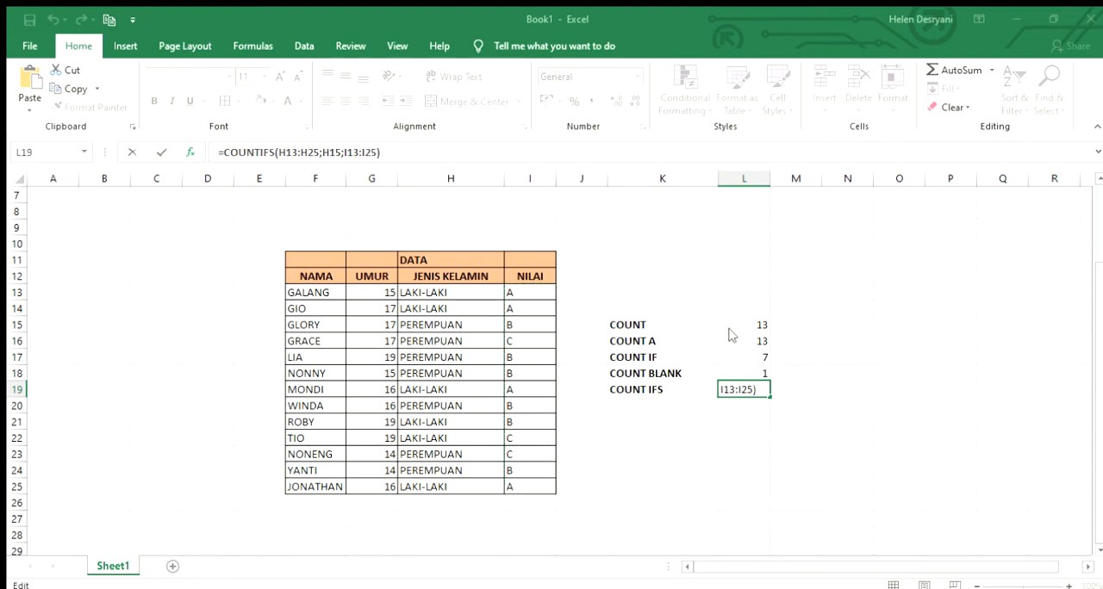
type(";")
left_click(525, 312)
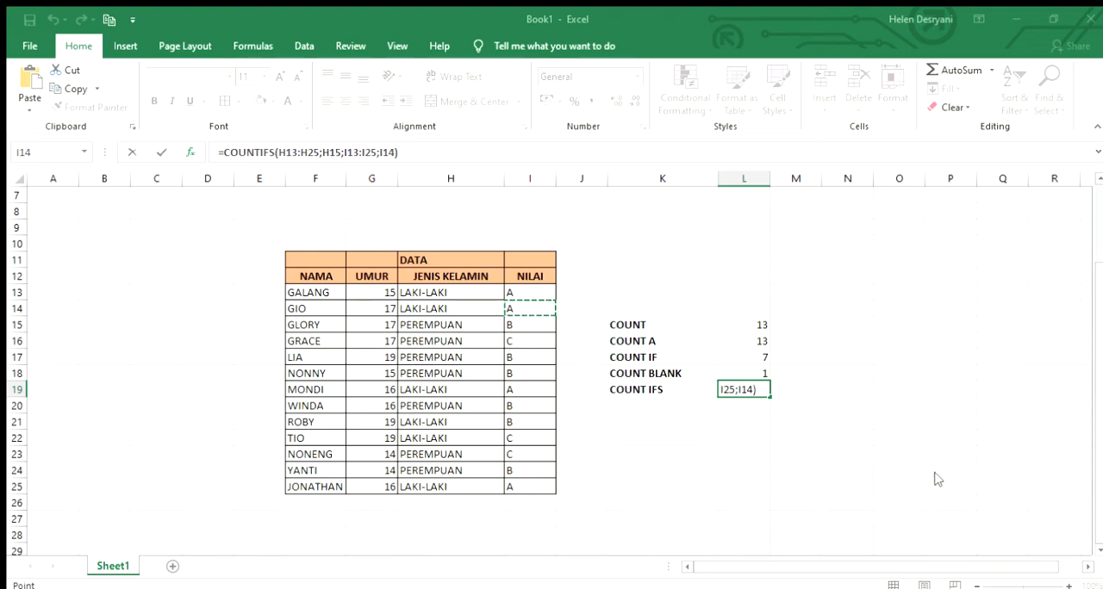
key("ctrl+Return")
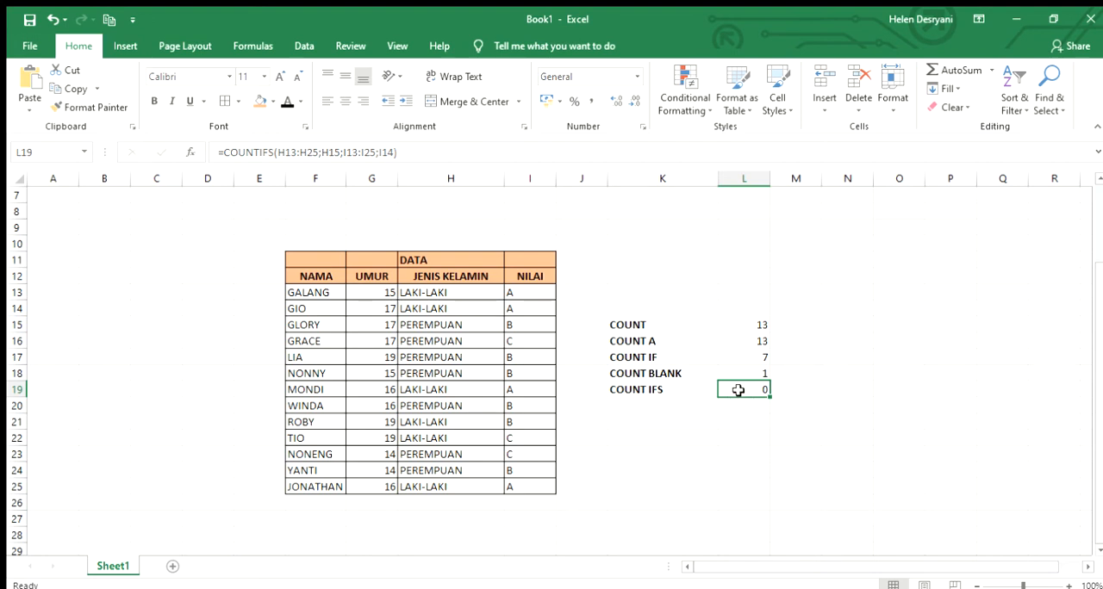
Clear the COUNTIFS formula from cell L19
key("BackSpace")
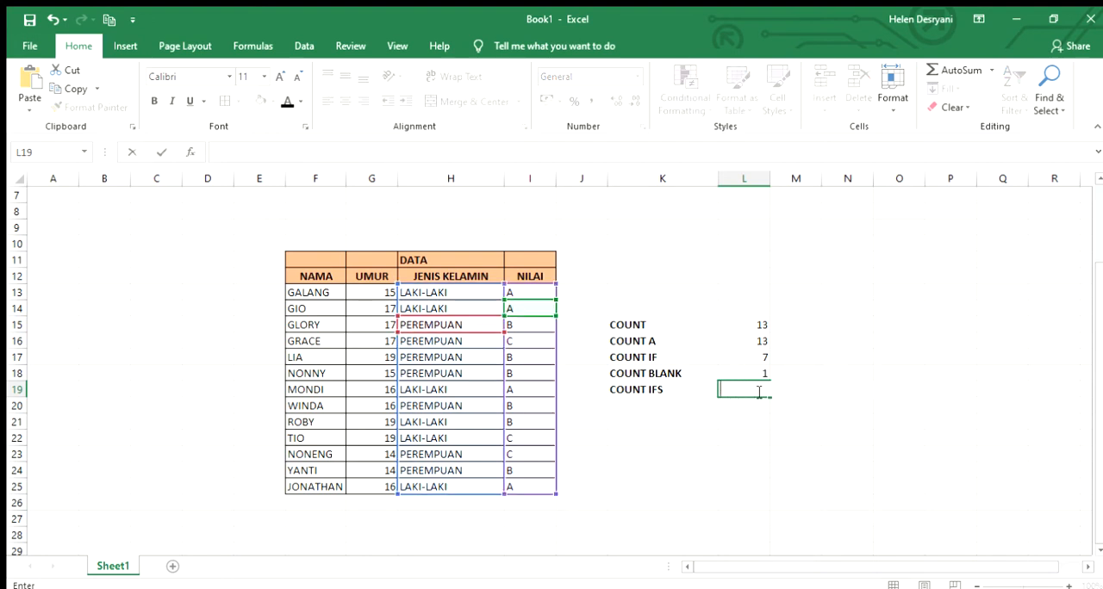
left_click(812, 401)
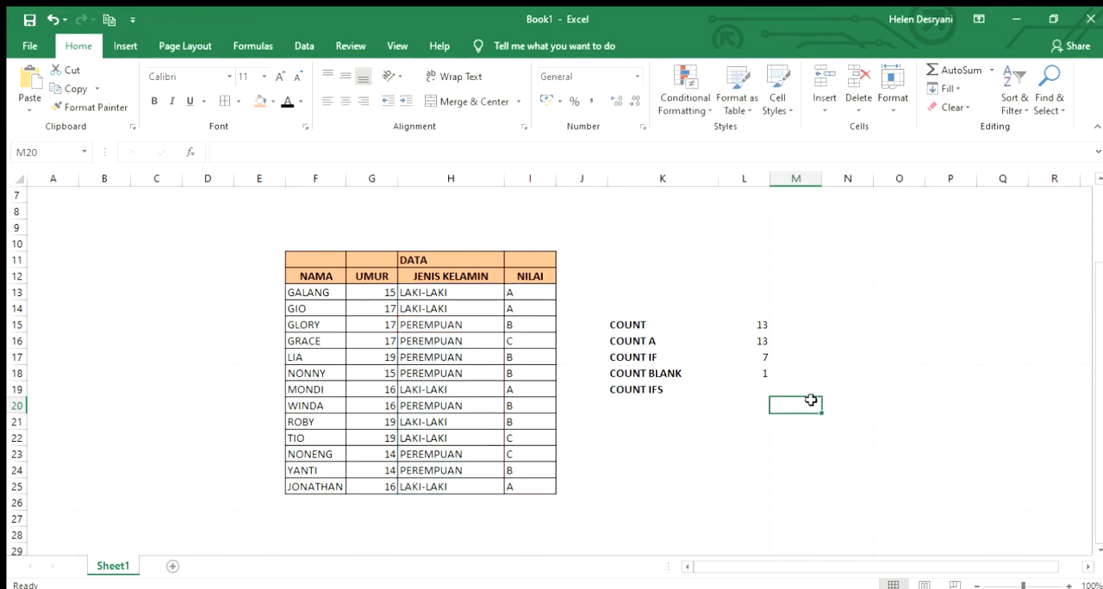
Start a new COUNTIFS formula in cell L19 using range H13:H25 and the PEREMPUAN criterion in H15
left_click(759, 391)
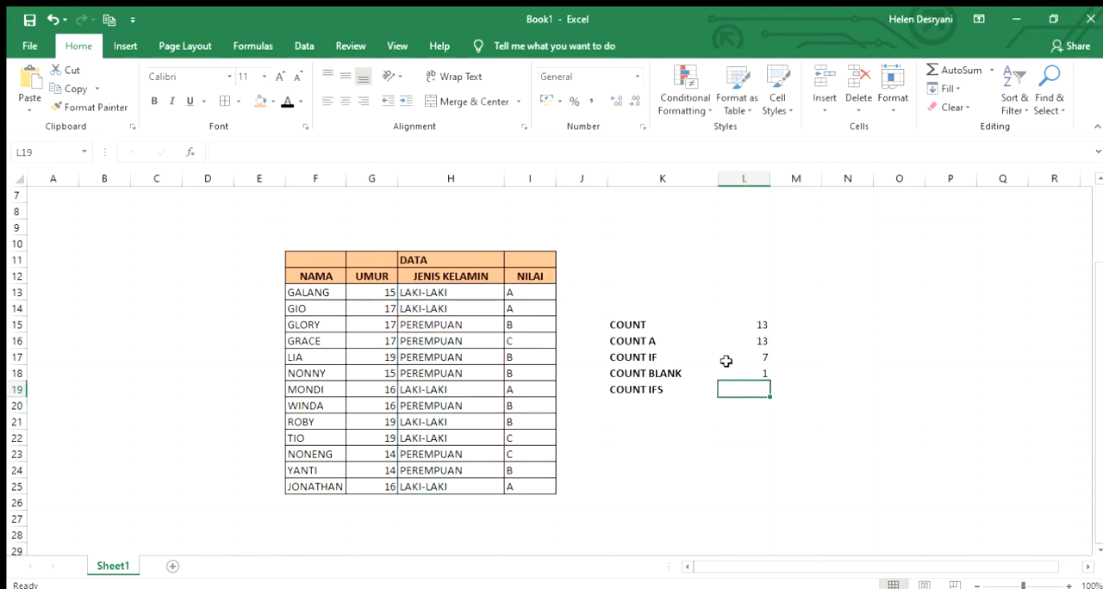
left_click(190, 154)
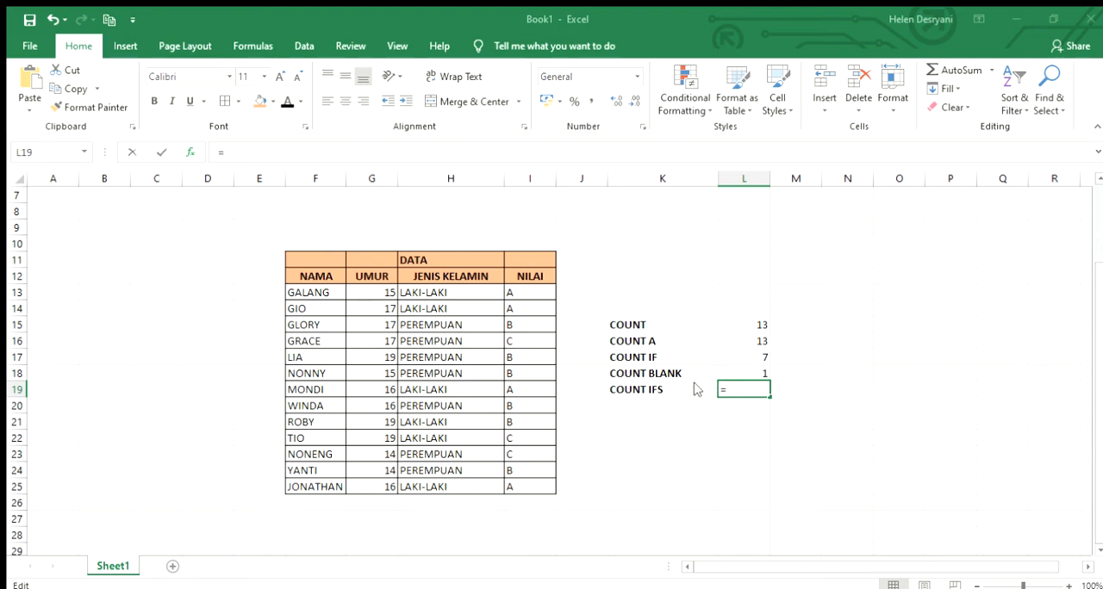
type("COUNTIFS()")
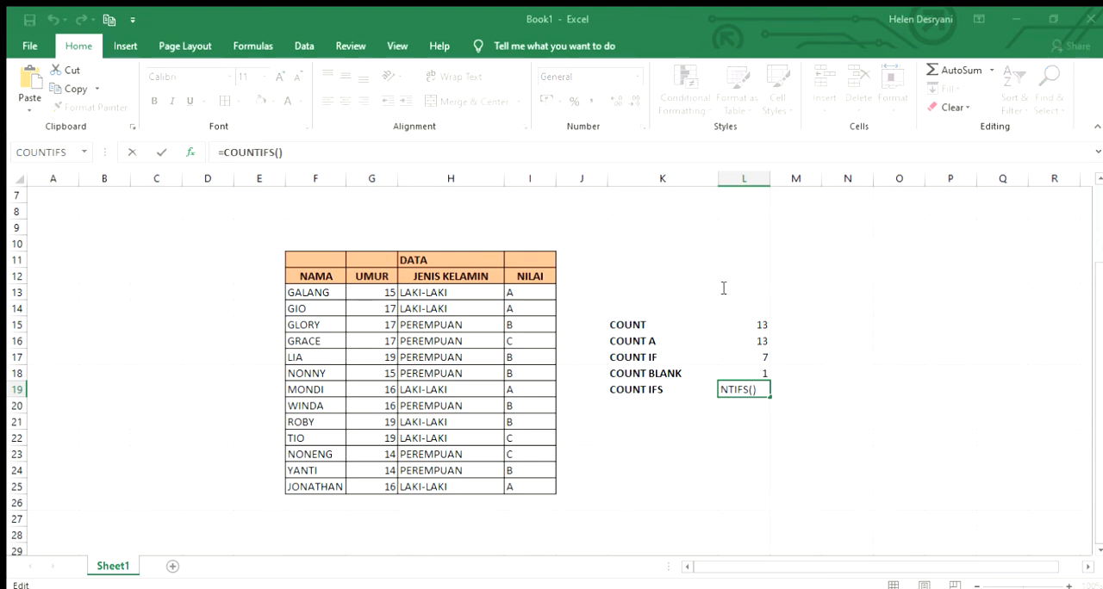
left_click_drag(458, 291, 443, 479)
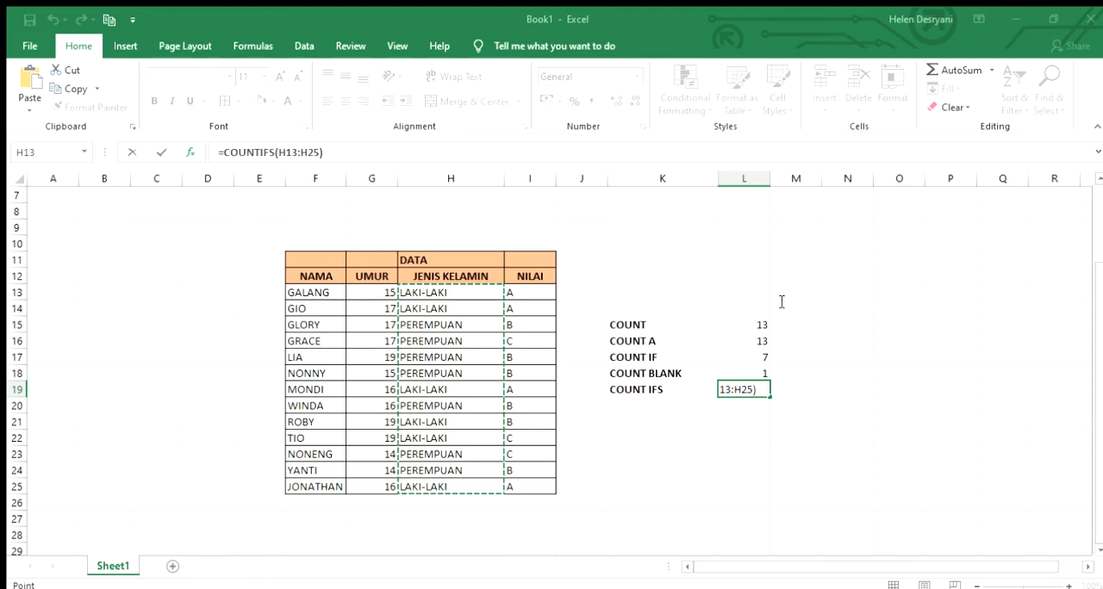
type(";")
left_click(442, 324)
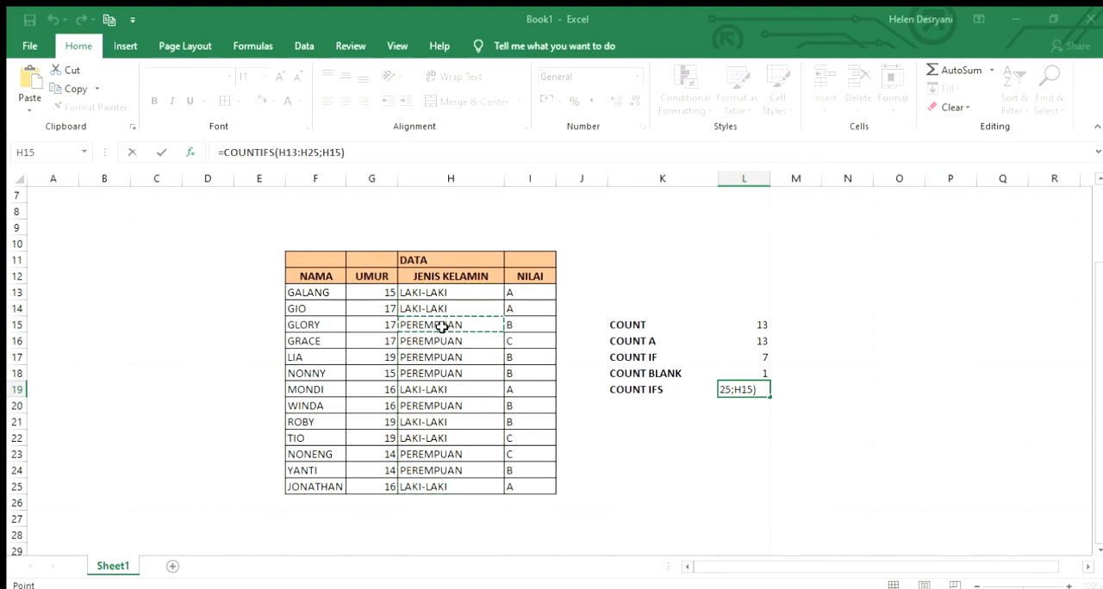
Complete the COUNTIFS formula with the NILAI range I13:I25 and the grade B criterion in I15
type(";")
left_click(529, 295)
left_click_drag(529, 301, 536, 488)
key("F2")
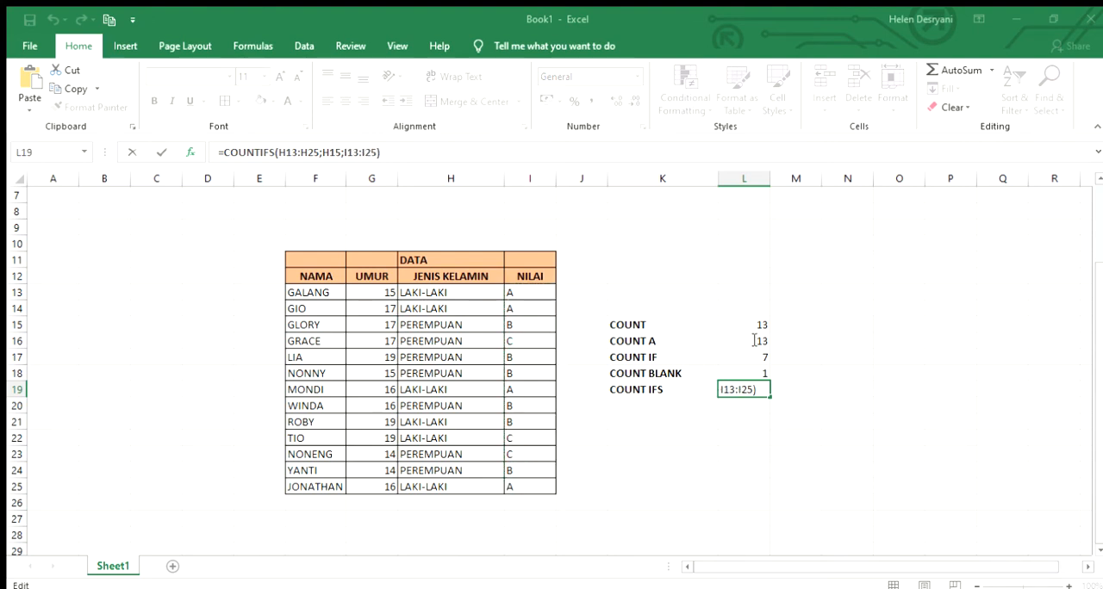
type(";")
left_click(535, 327)
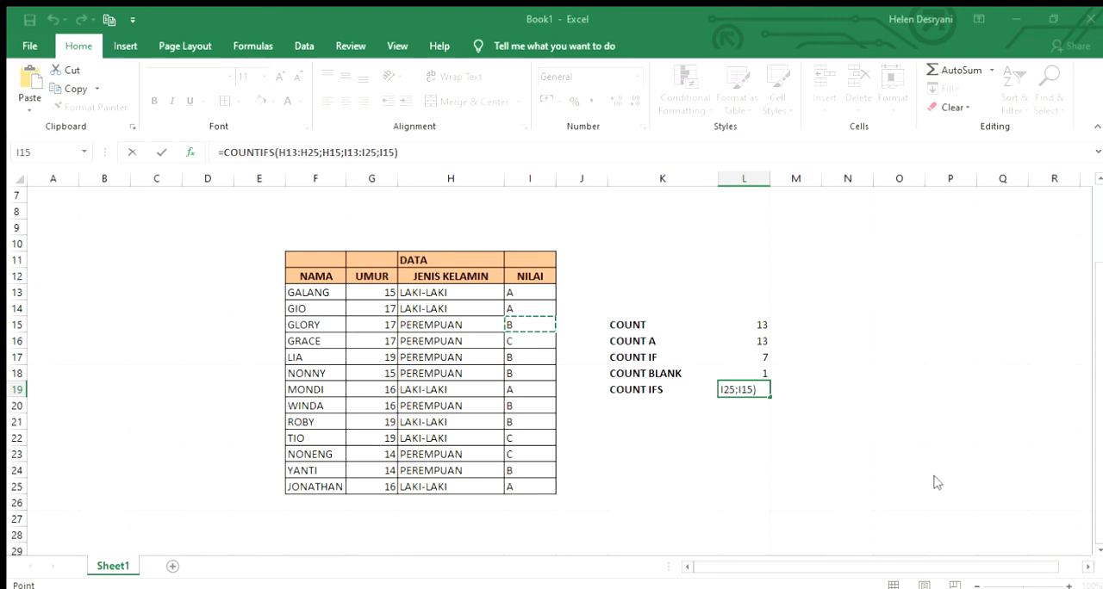
key("Return")
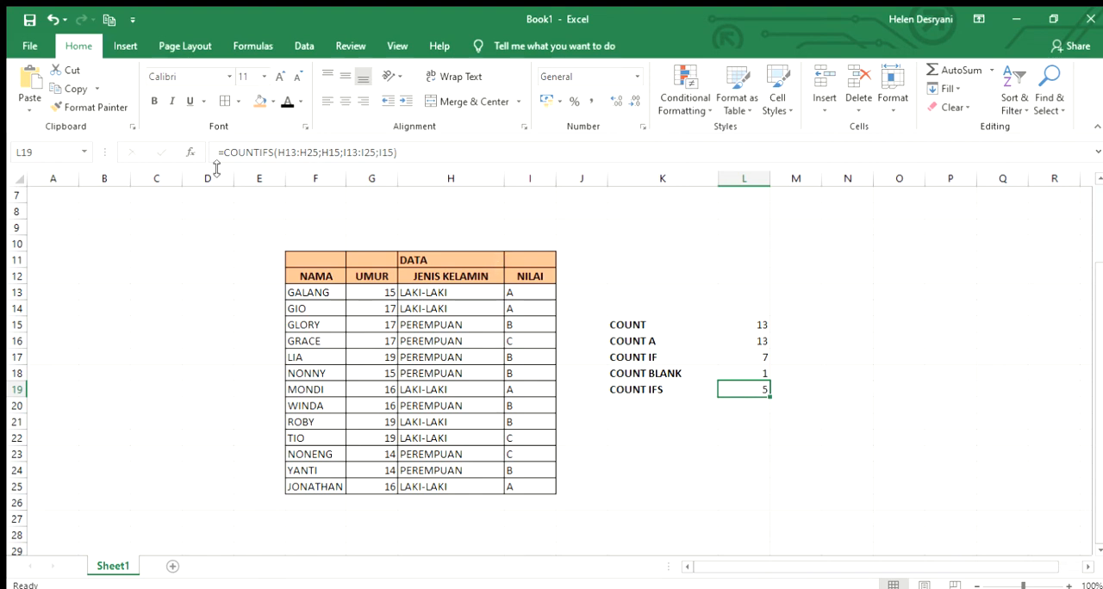
Change the last criterion of the COUNTIFS formula in L19 to the grade A cell I14
left_click(186, 153)
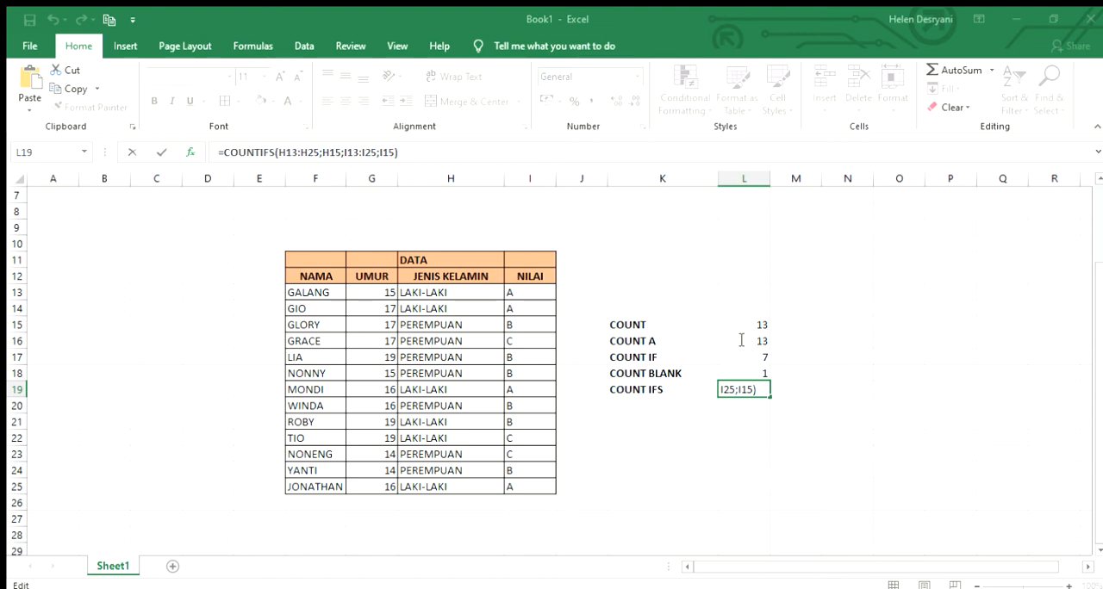
key("BackSpace")
key("BackSpace")
key("BackSpace")
key("BackSpace")
type(";")
left_click(523, 308)
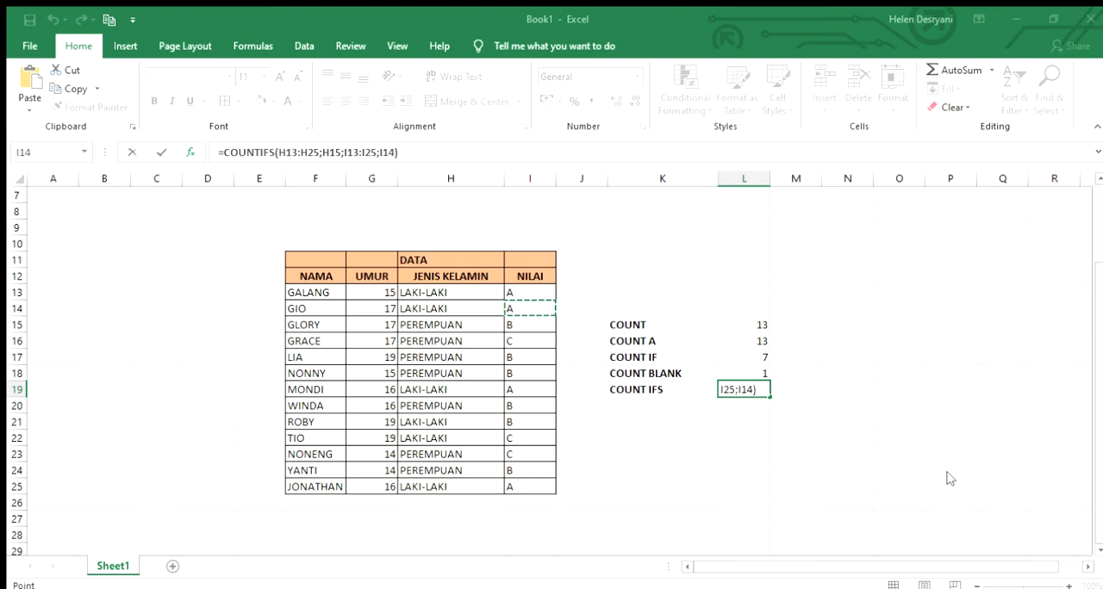
key("ctrl+Return")
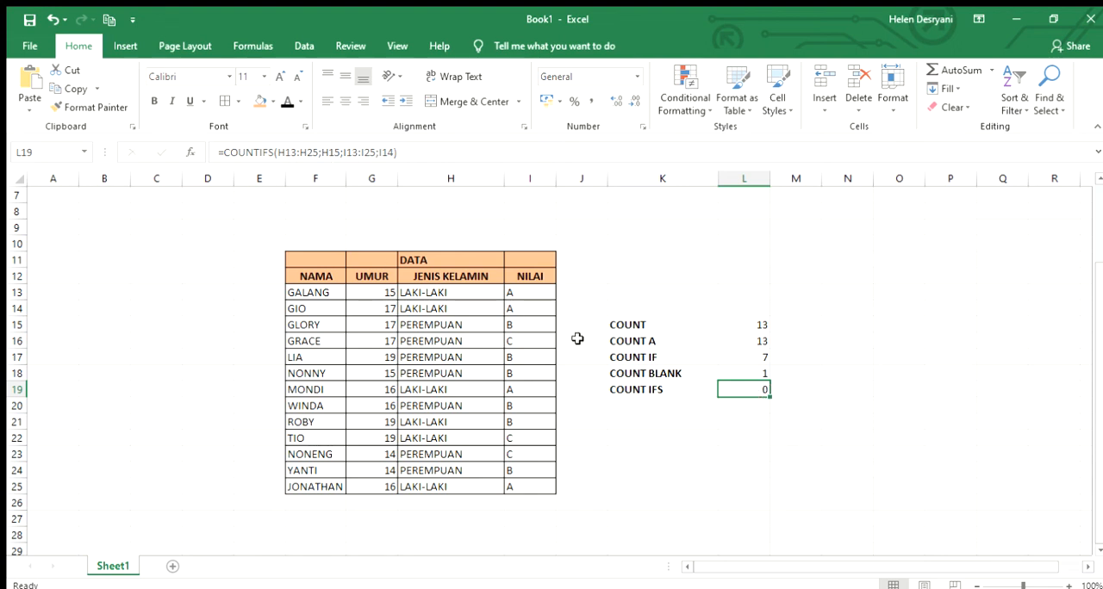
Undo the last criterion change in the COUNTIFS formula in cell L19
left_click(47, 17)
left_click(805, 388)
left_click(758, 392)
Review the COUNT formula in cell L15 and the COUNT A label in K16
left_click(720, 324)
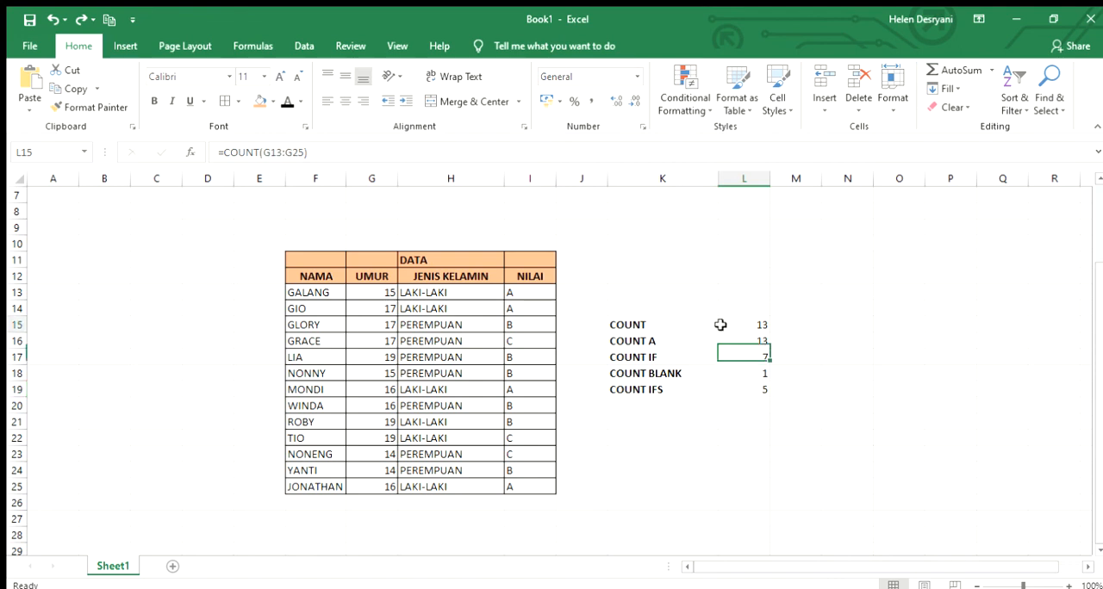
left_click(655, 311)
left_click(660, 340)
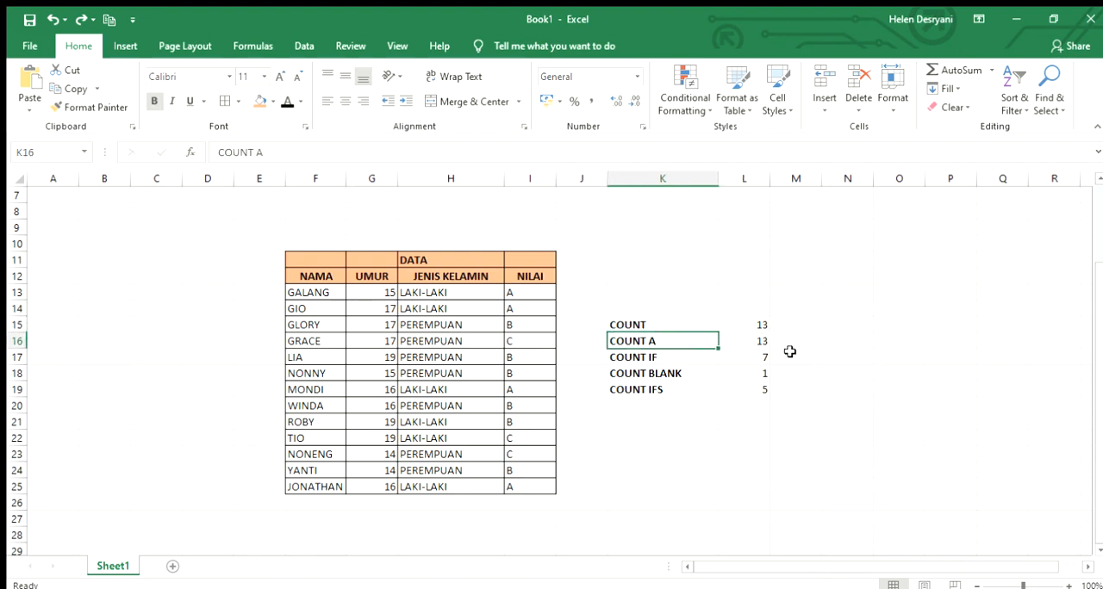